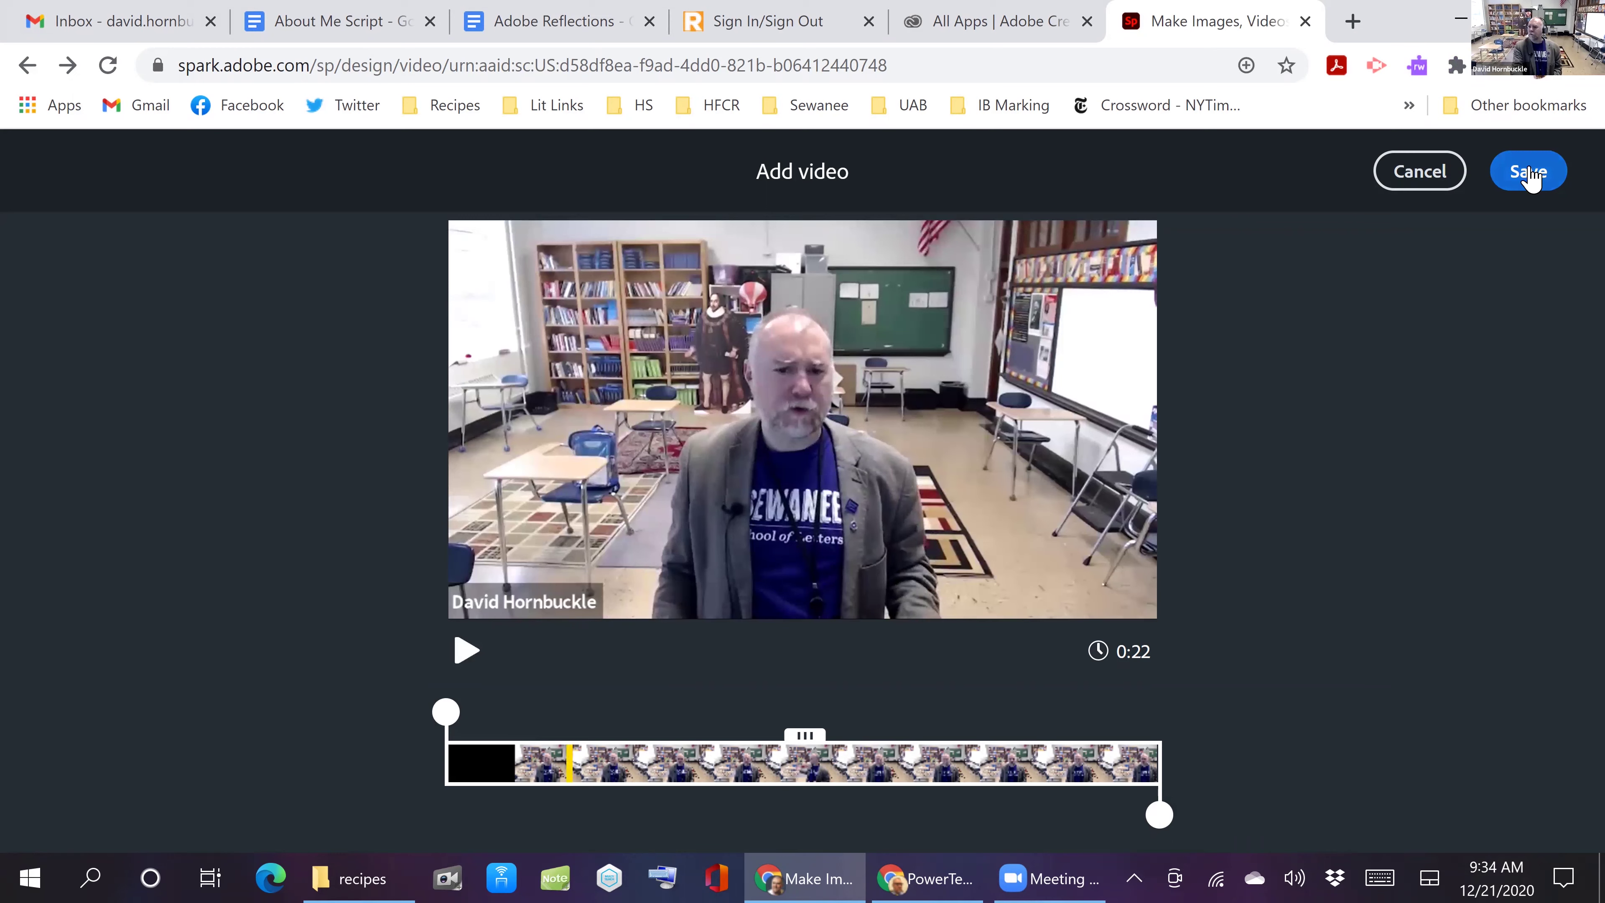
# Save the video clip to its slide and add a new slide with the diplomas photo PXL_20201221_152323621.jpg
pyautogui.click(1531, 177)
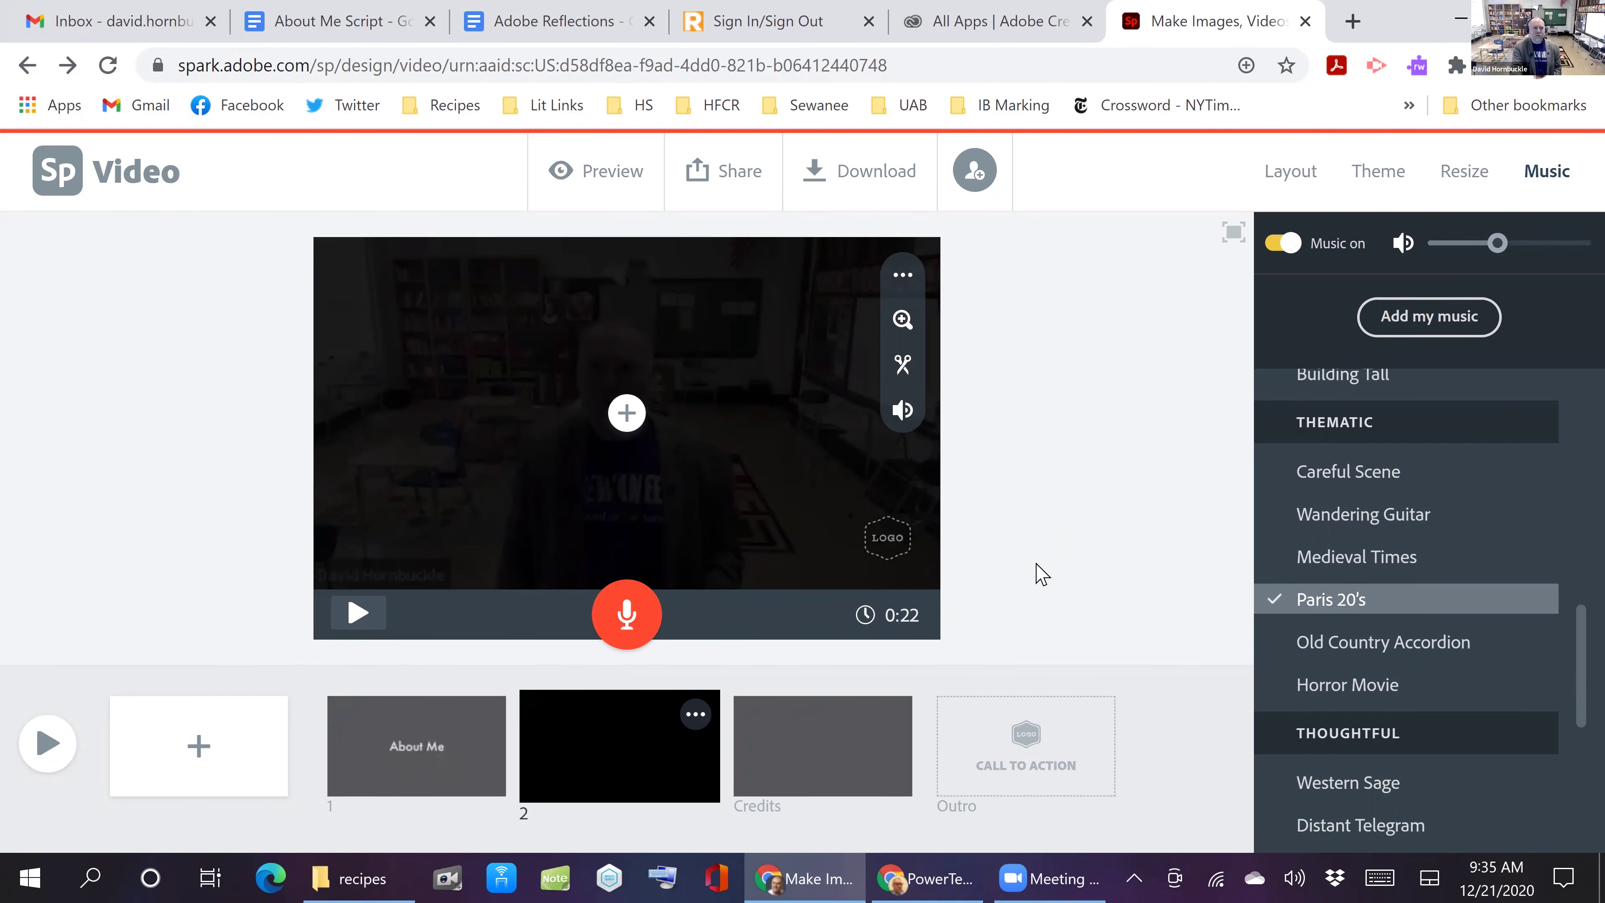
pyautogui.click(208, 743)
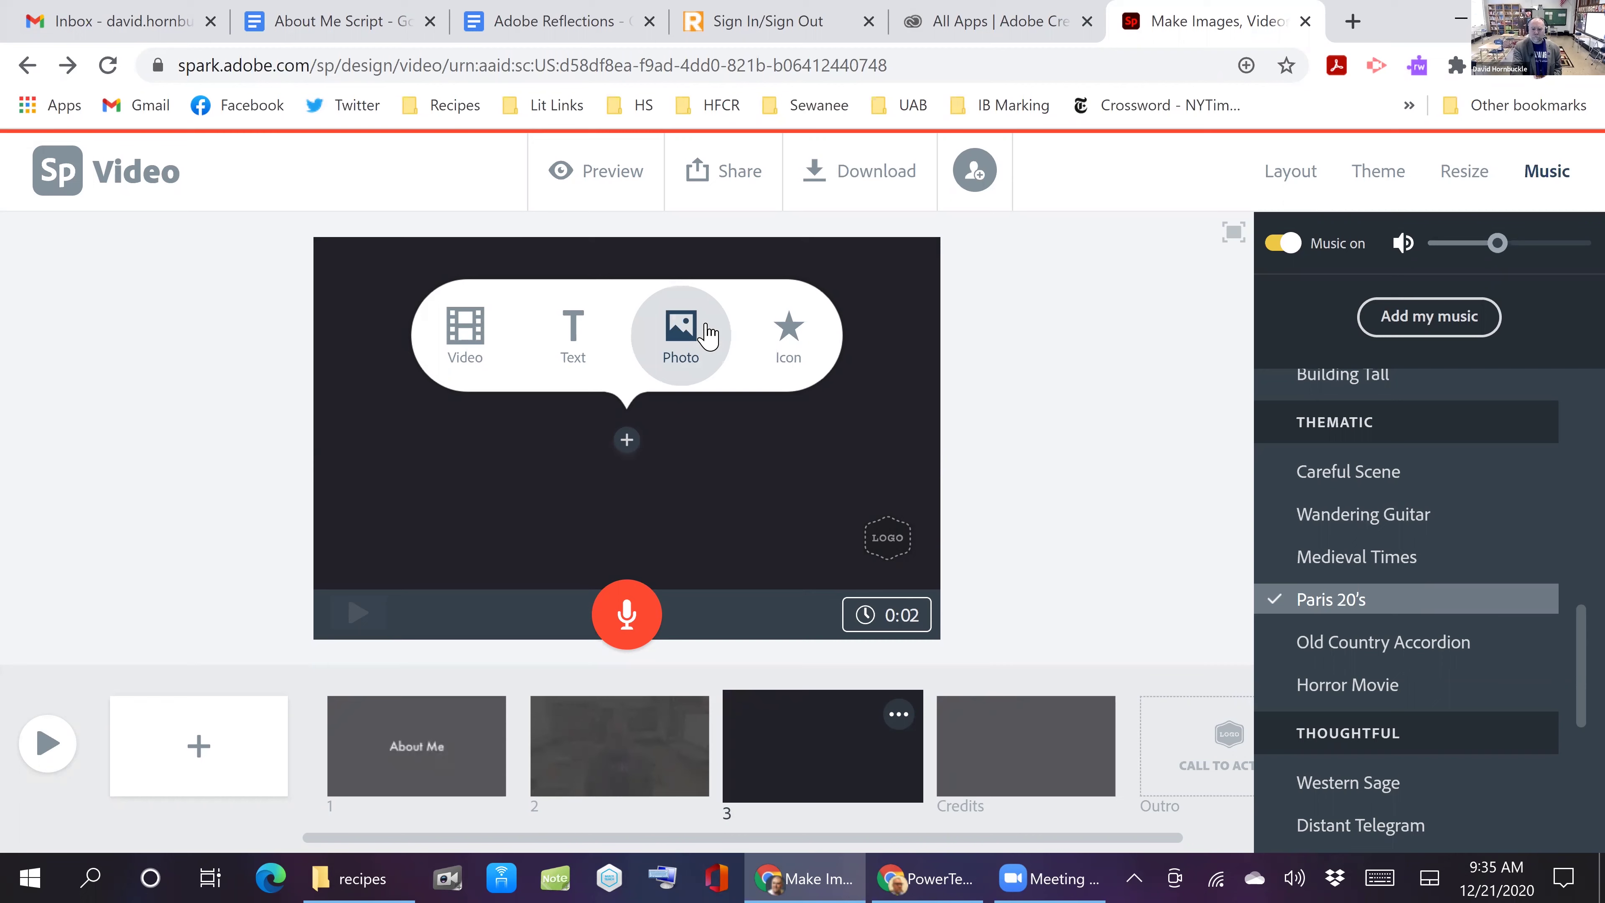
pyautogui.click(683, 343)
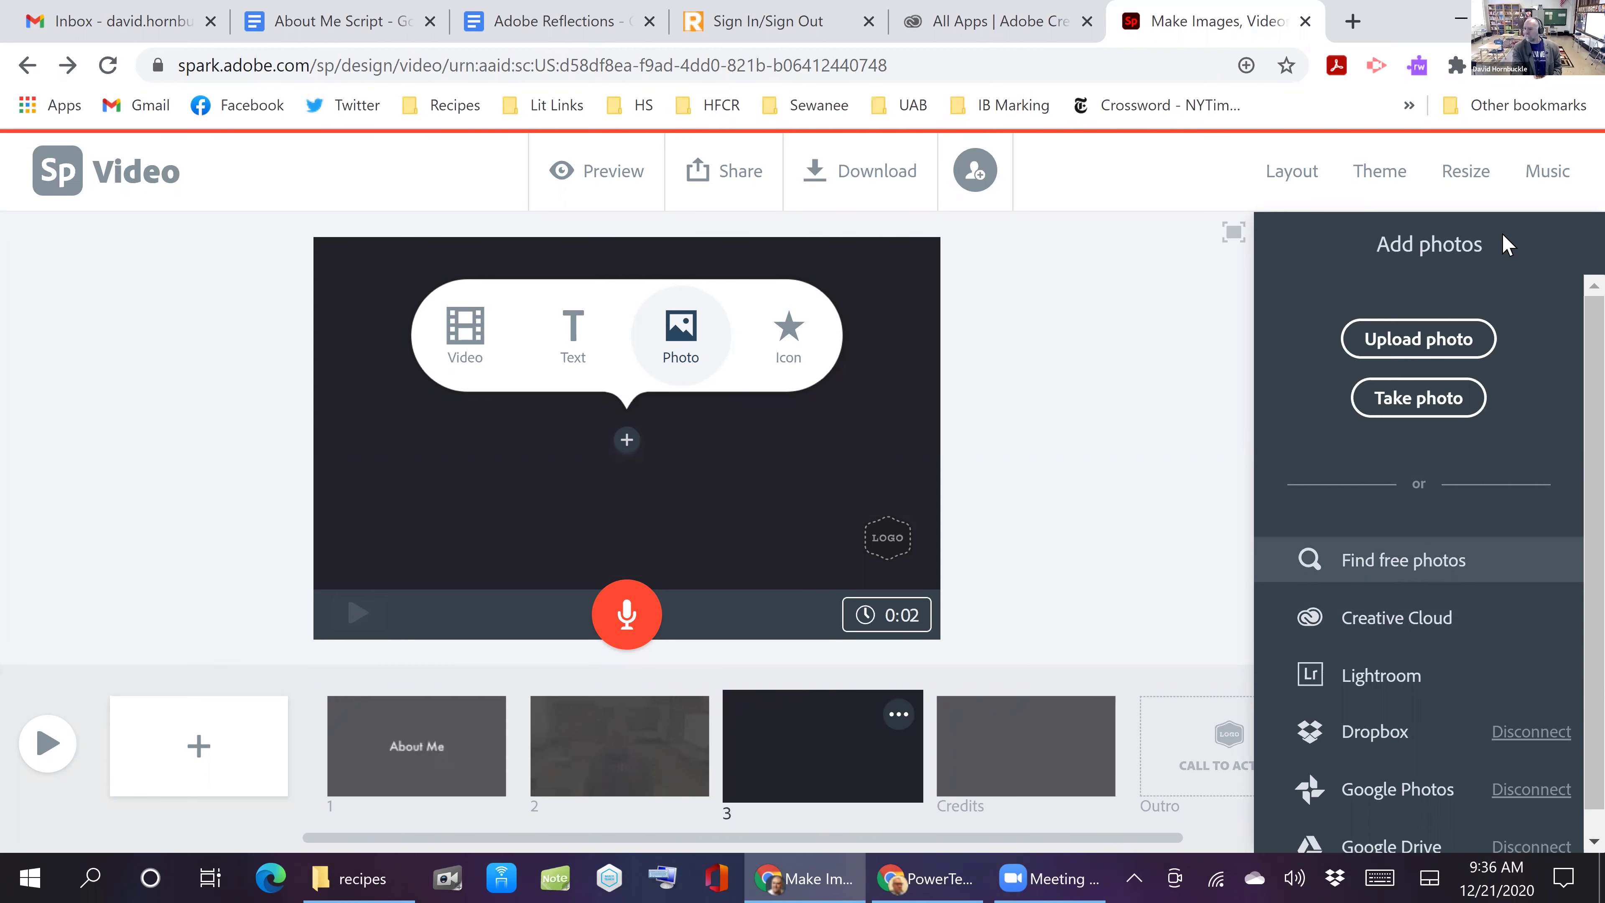
pyautogui.click(1398, 336)
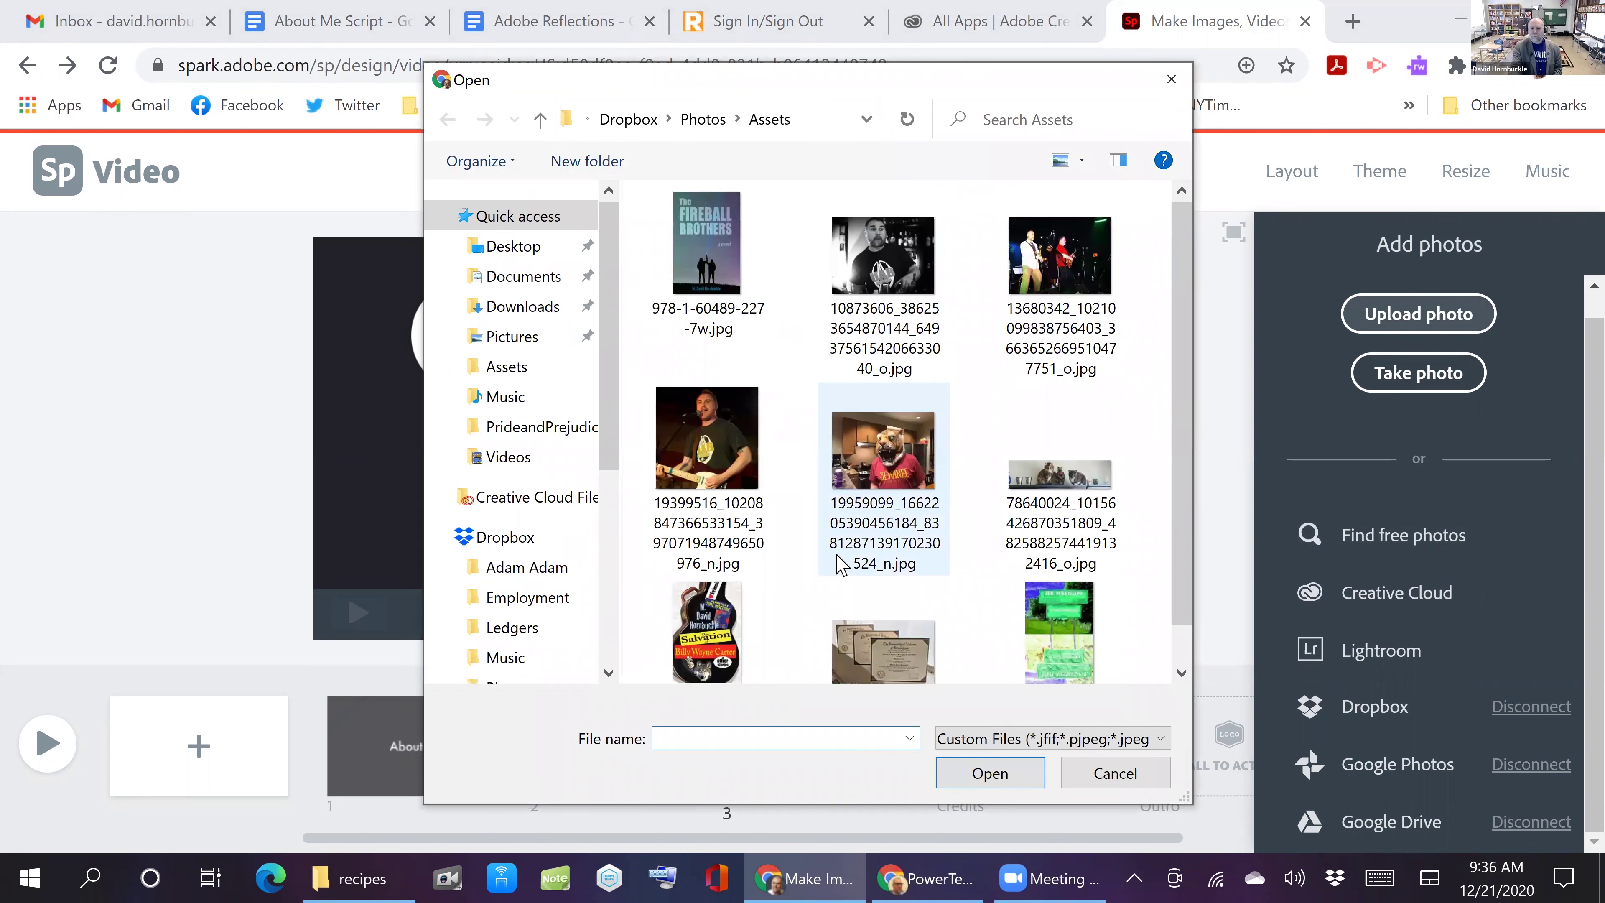
pyautogui.scroll(-1, 885, 569)
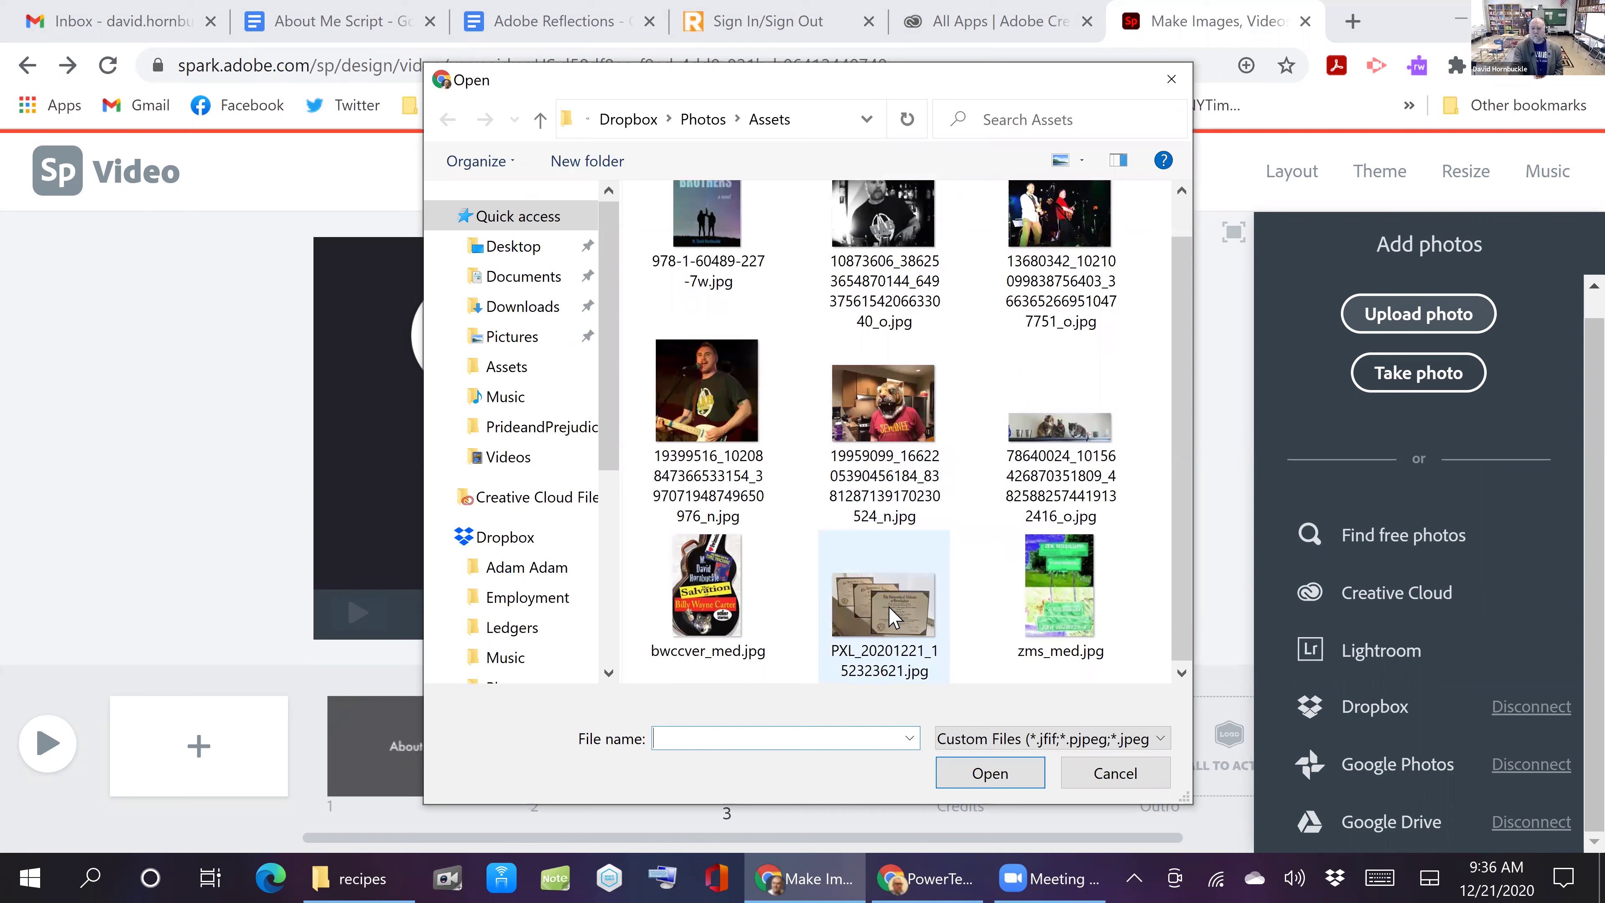
pyautogui.click(961, 791)
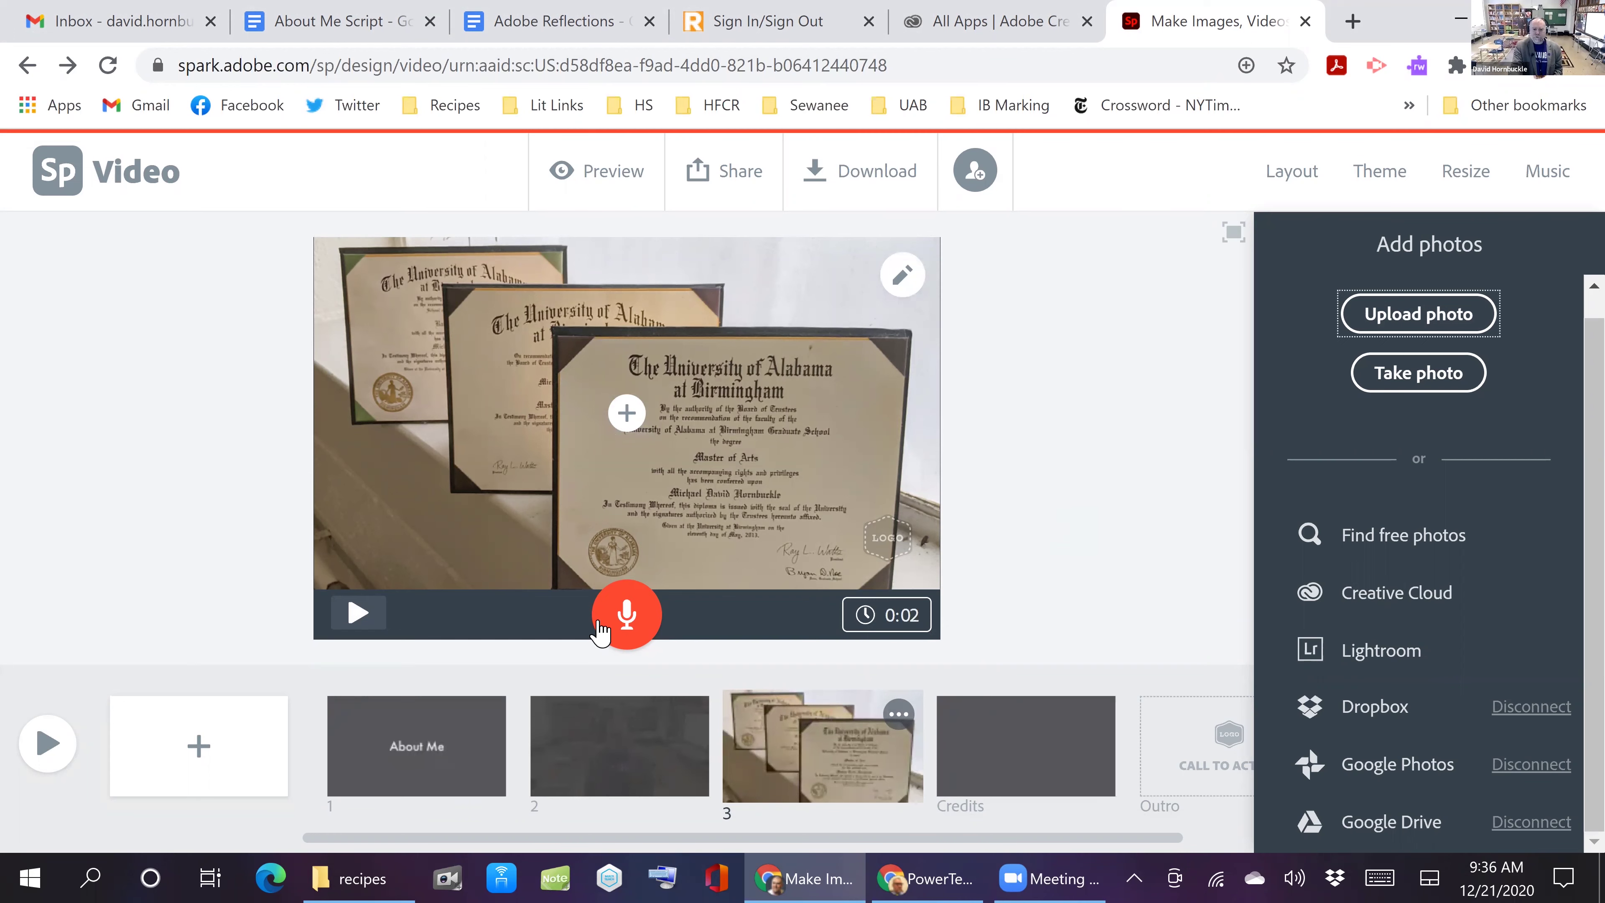
# Record about 4 seconds of voice narration over the diplomas slide
pyautogui.click(630, 621)
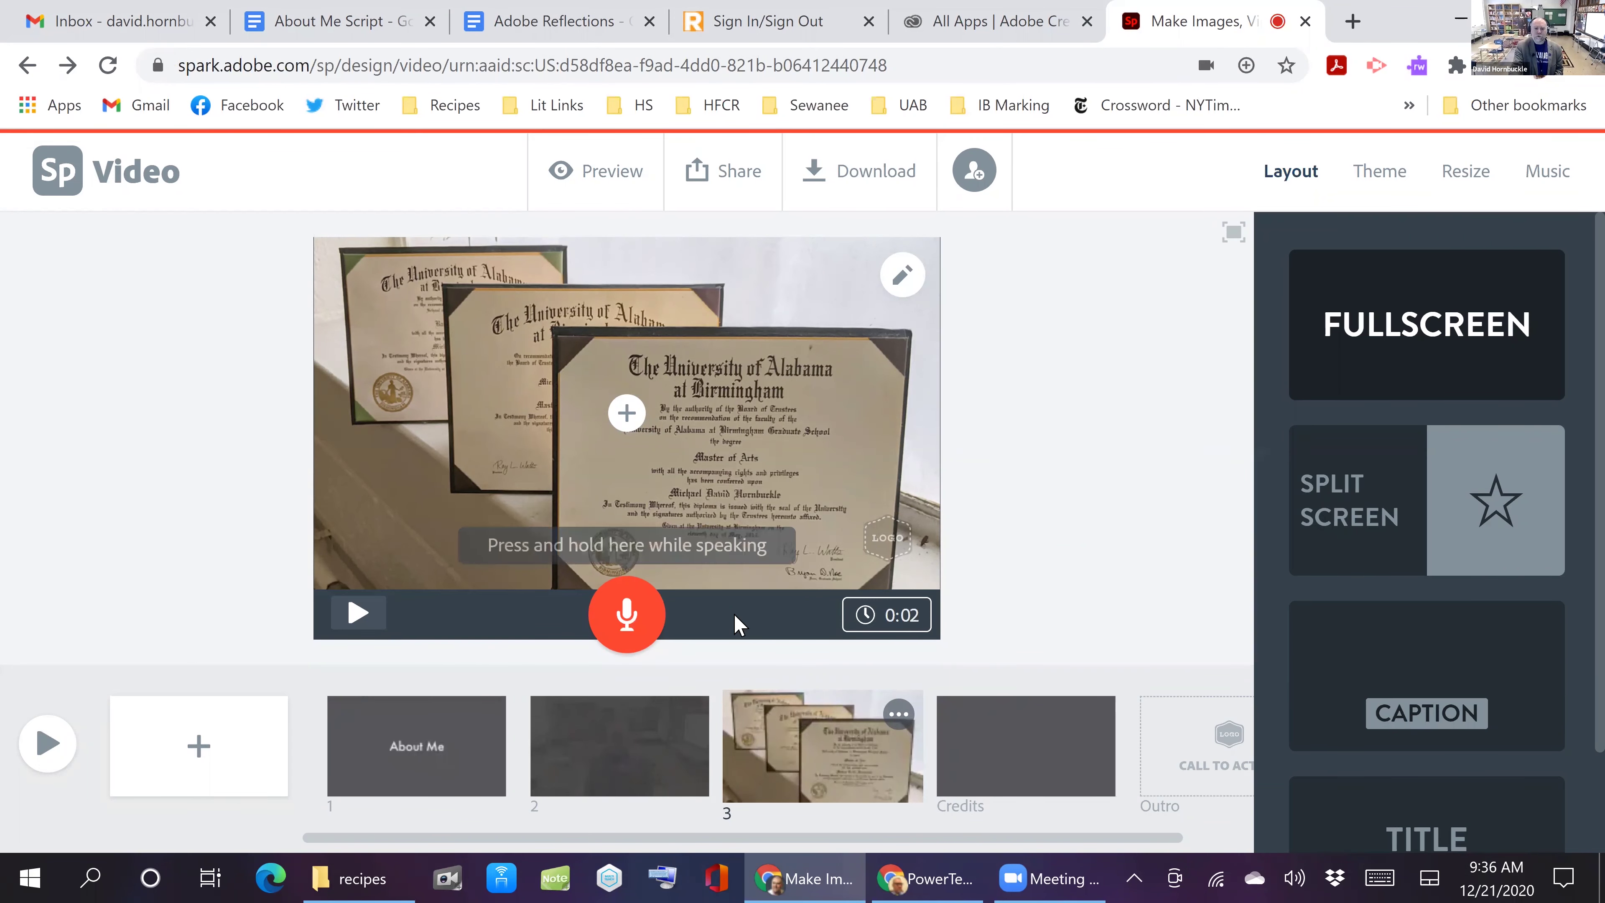
pyautogui.click(629, 613)
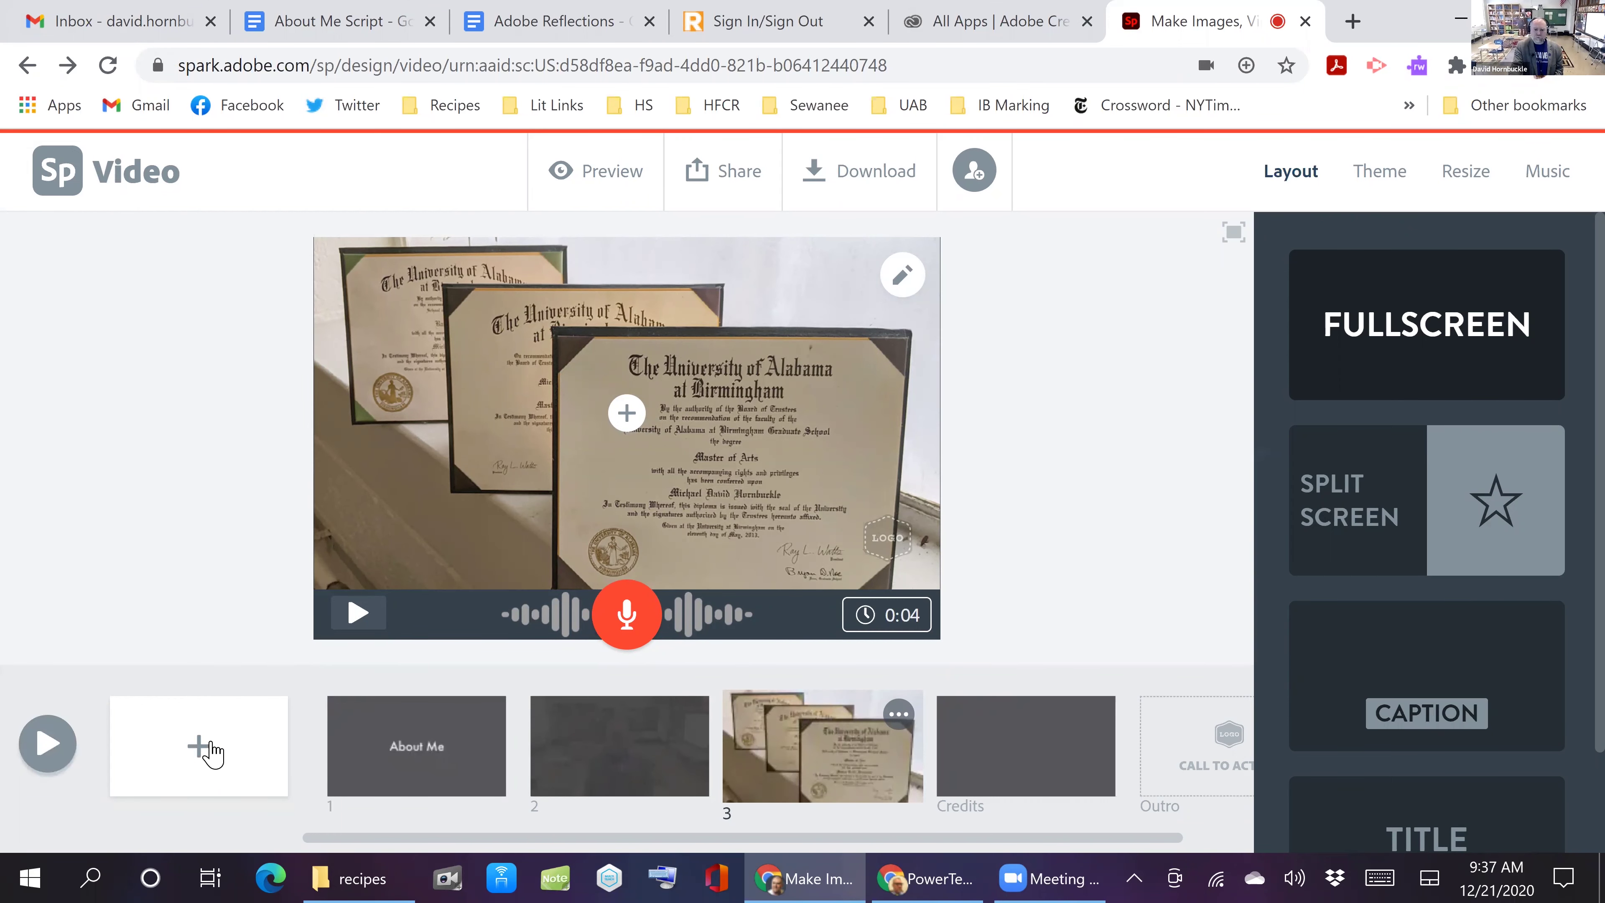
# Add a fourth slide with the tiger-mask photo whose file name starts with 19959099, and record about 5 seconds of voice narration over it
pyautogui.click(200, 746)
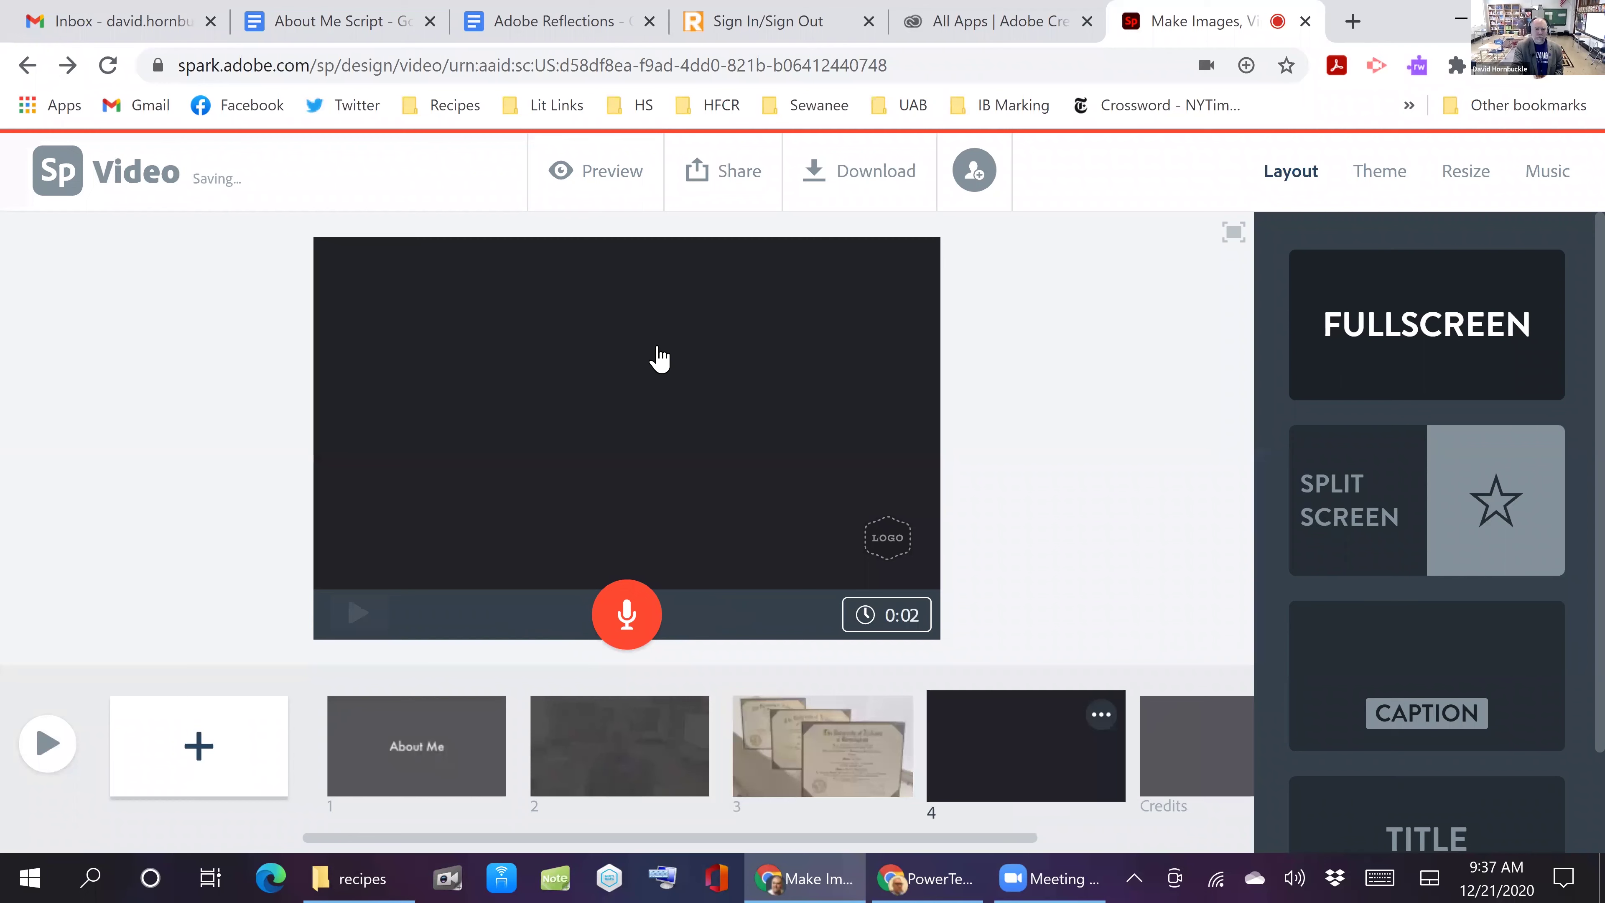
pyautogui.click(680, 333)
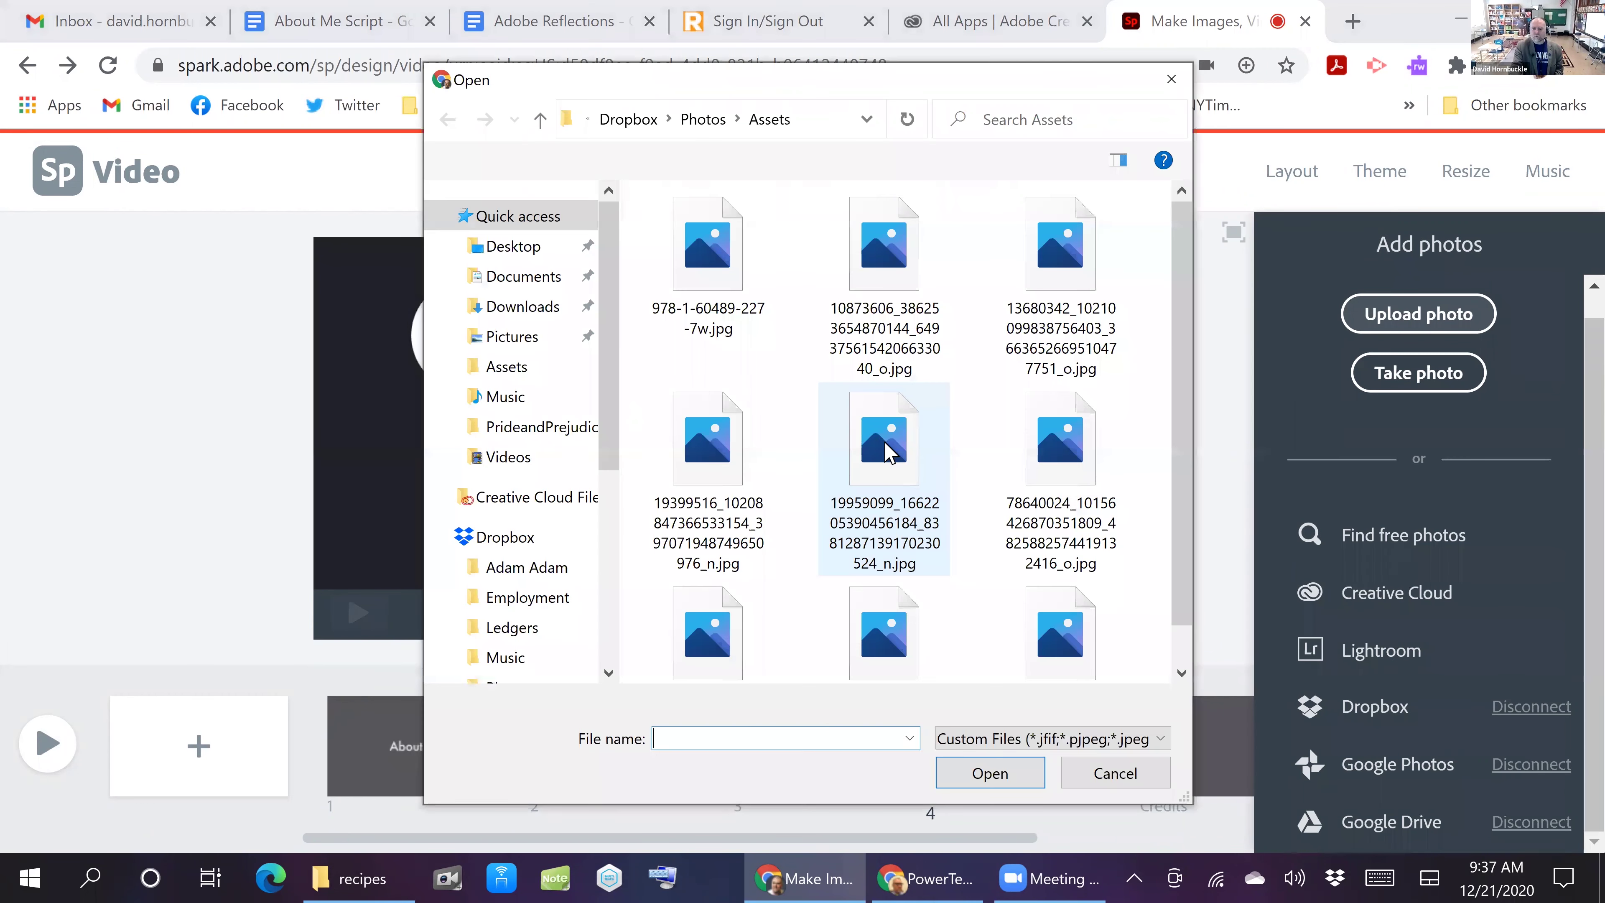
pyautogui.doubleClick(703, 467)
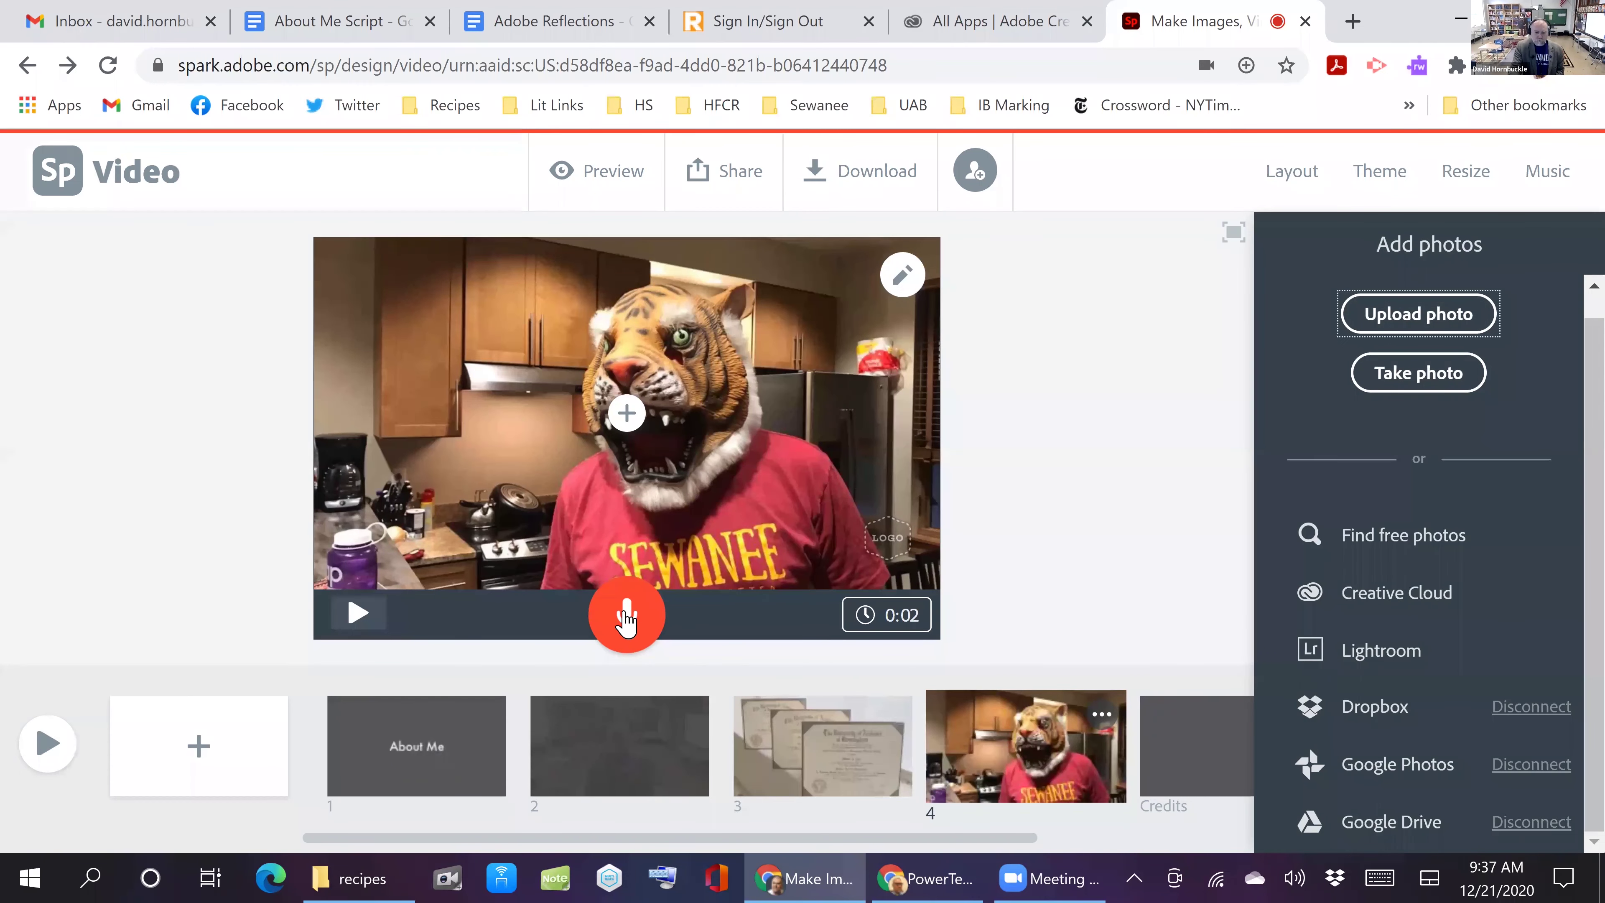
pyautogui.click(627, 616)
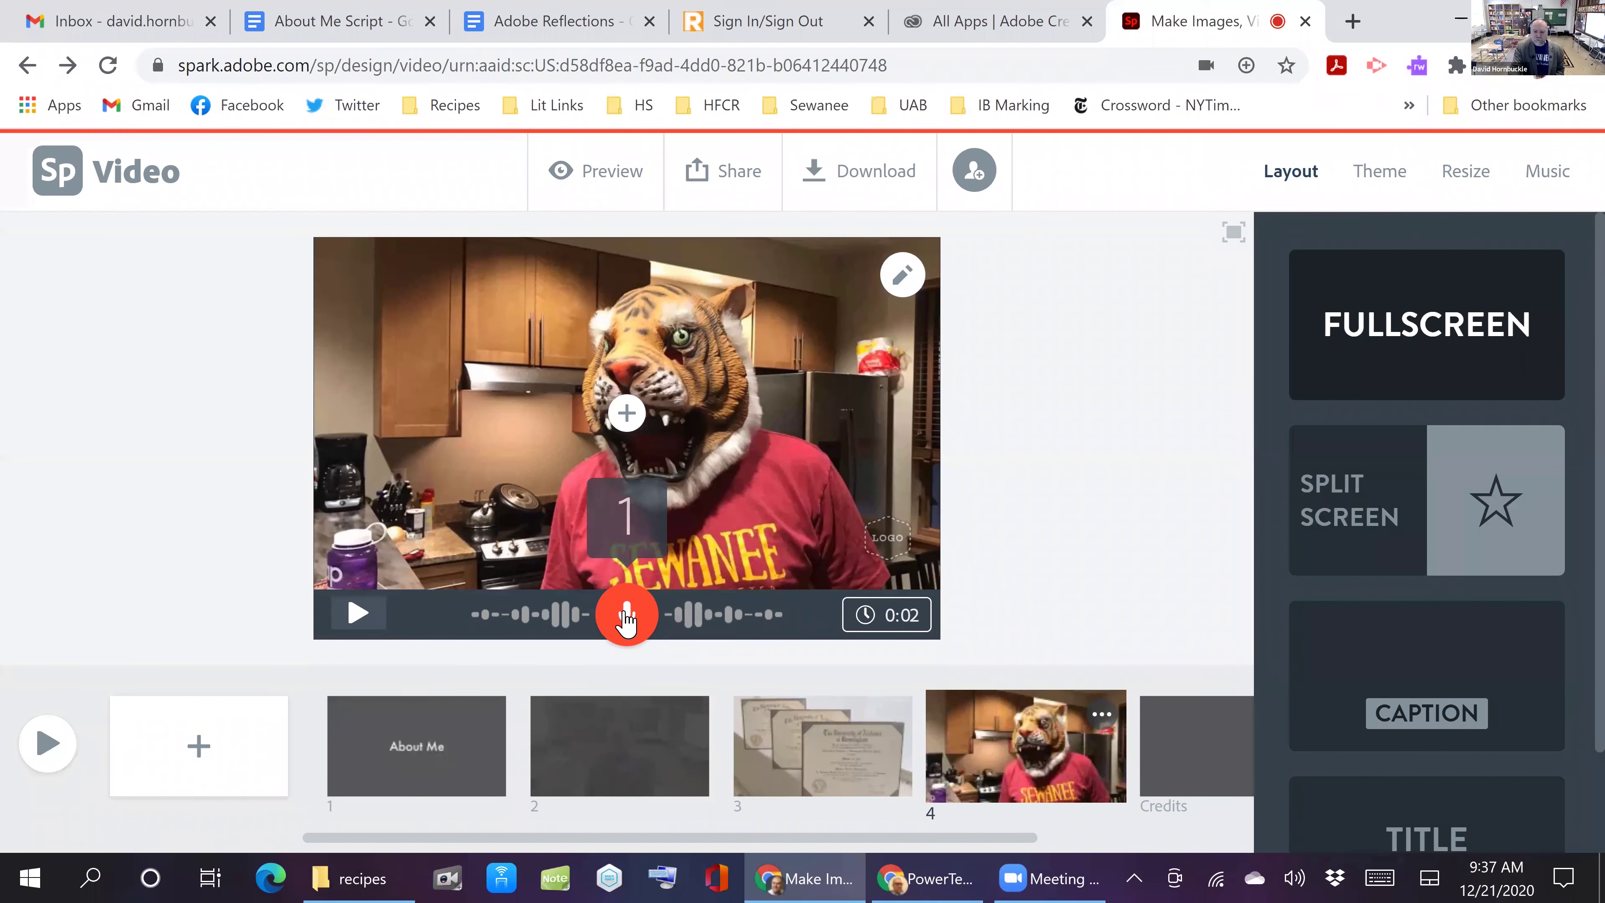
pyautogui.moveTo(627, 618); pyautogui.dragTo(627, 618)
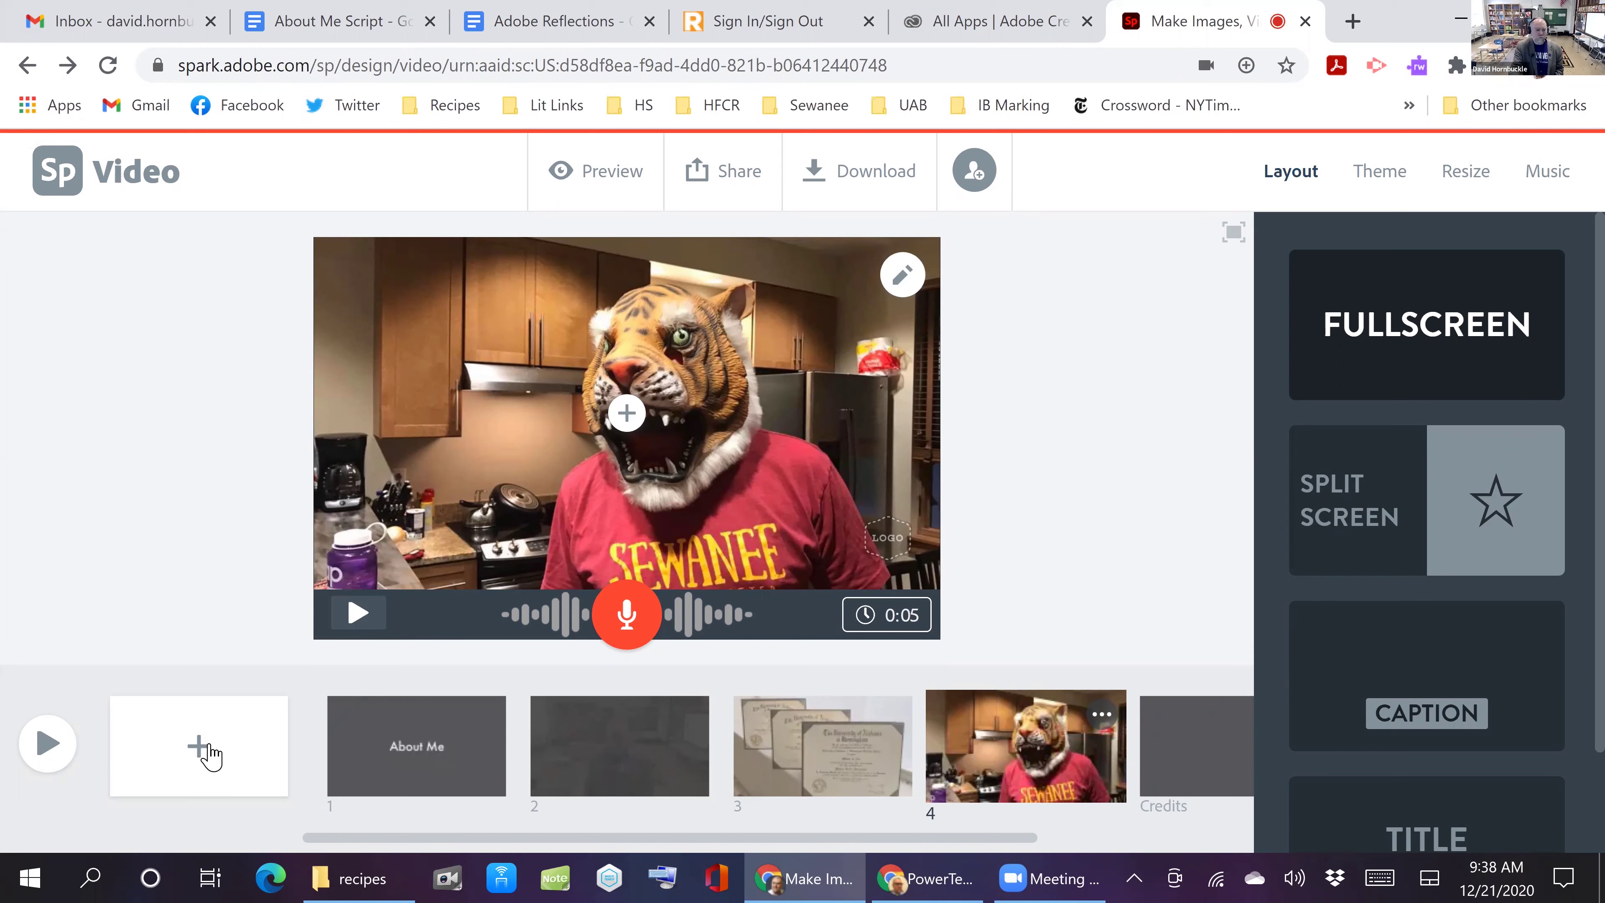
pyautogui.click(201, 748)
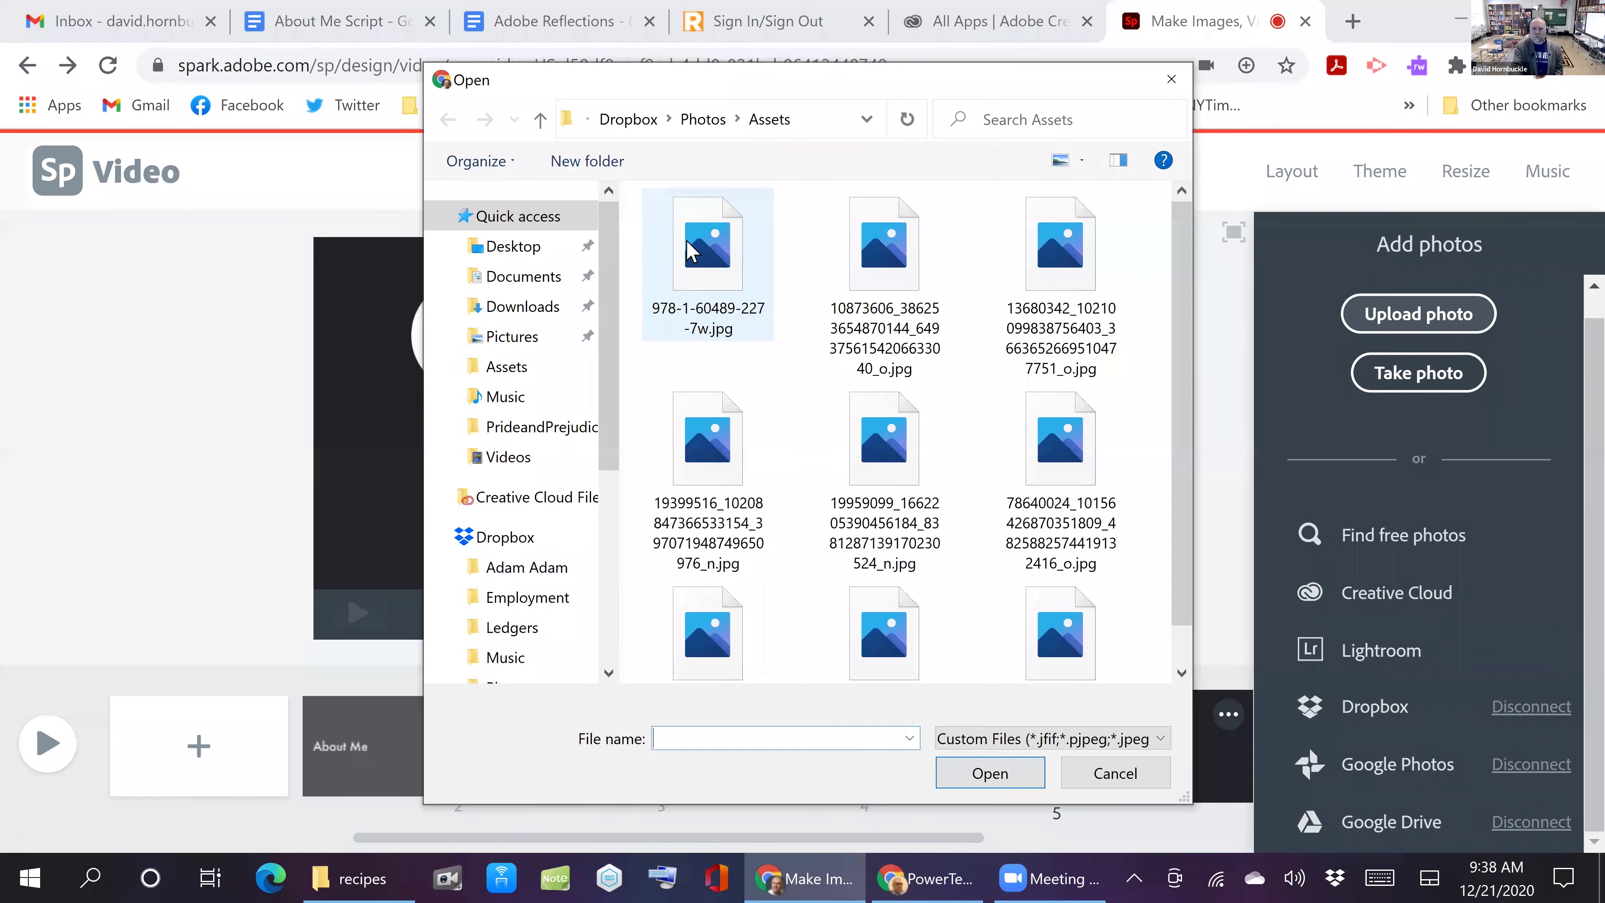
pyautogui.doubleClick(703, 256)
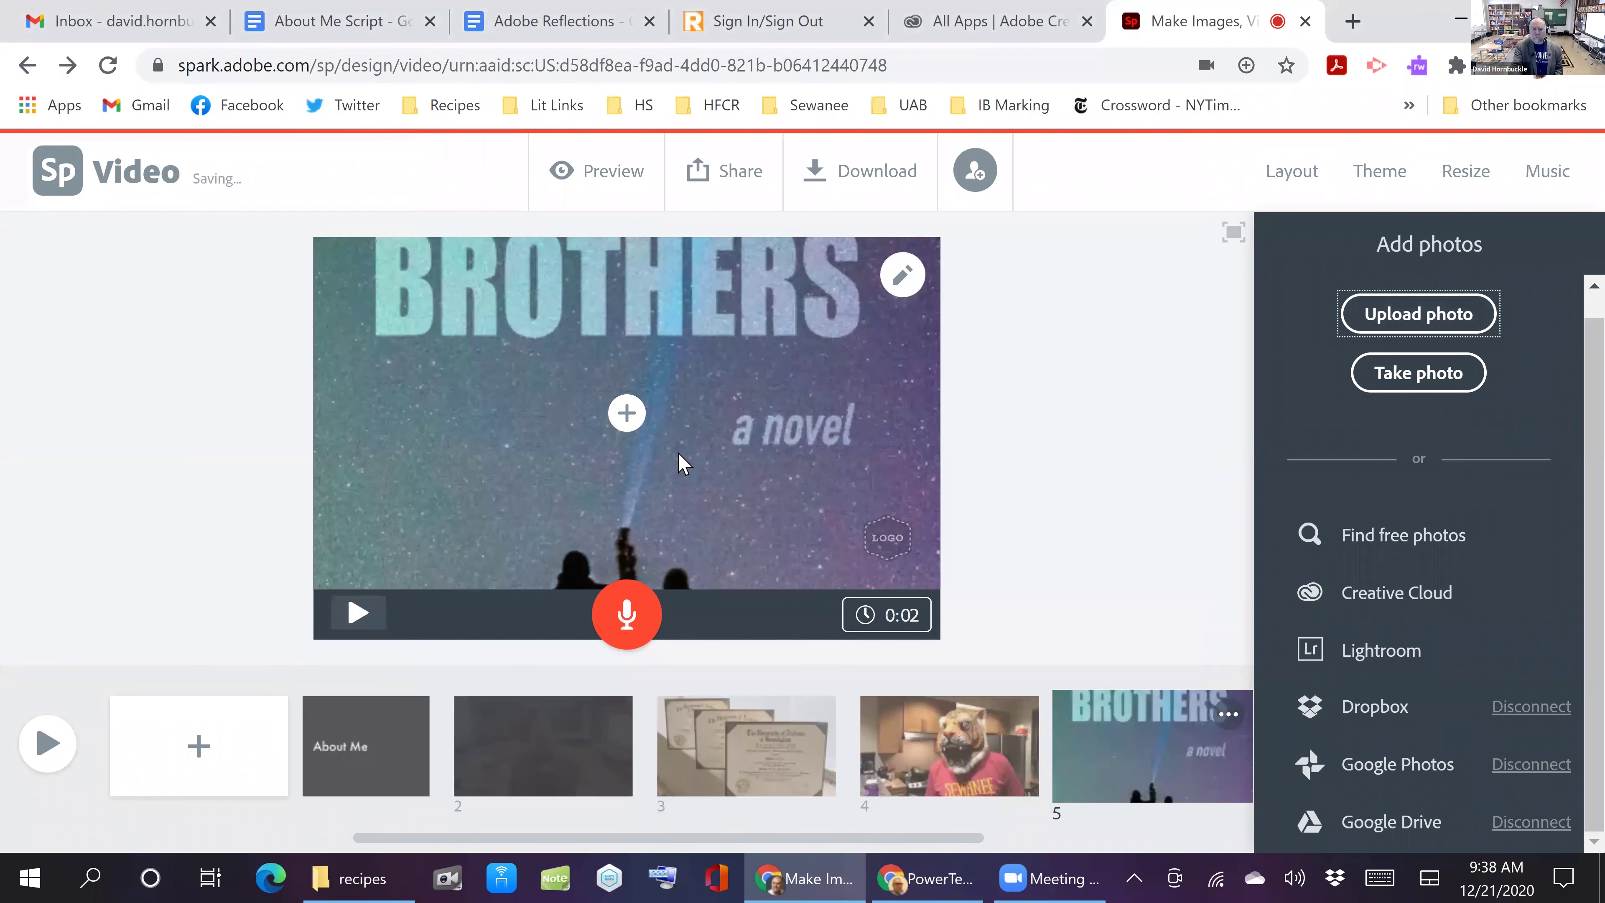
pyautogui.click(772, 294)
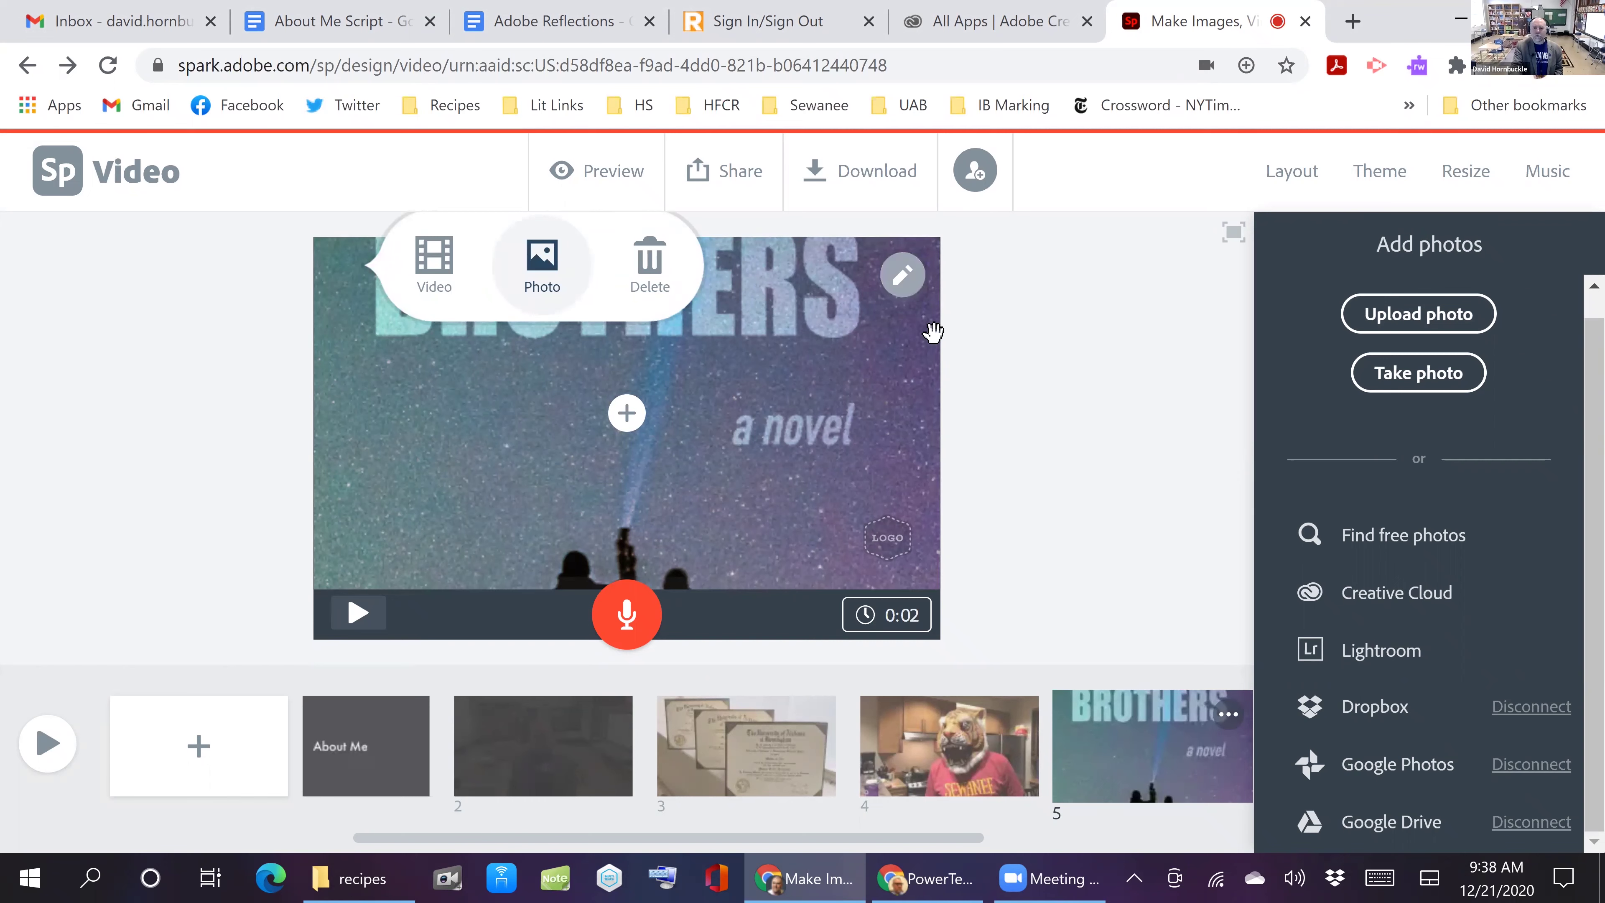
pyautogui.click(932, 331)
pyautogui.click(902, 359)
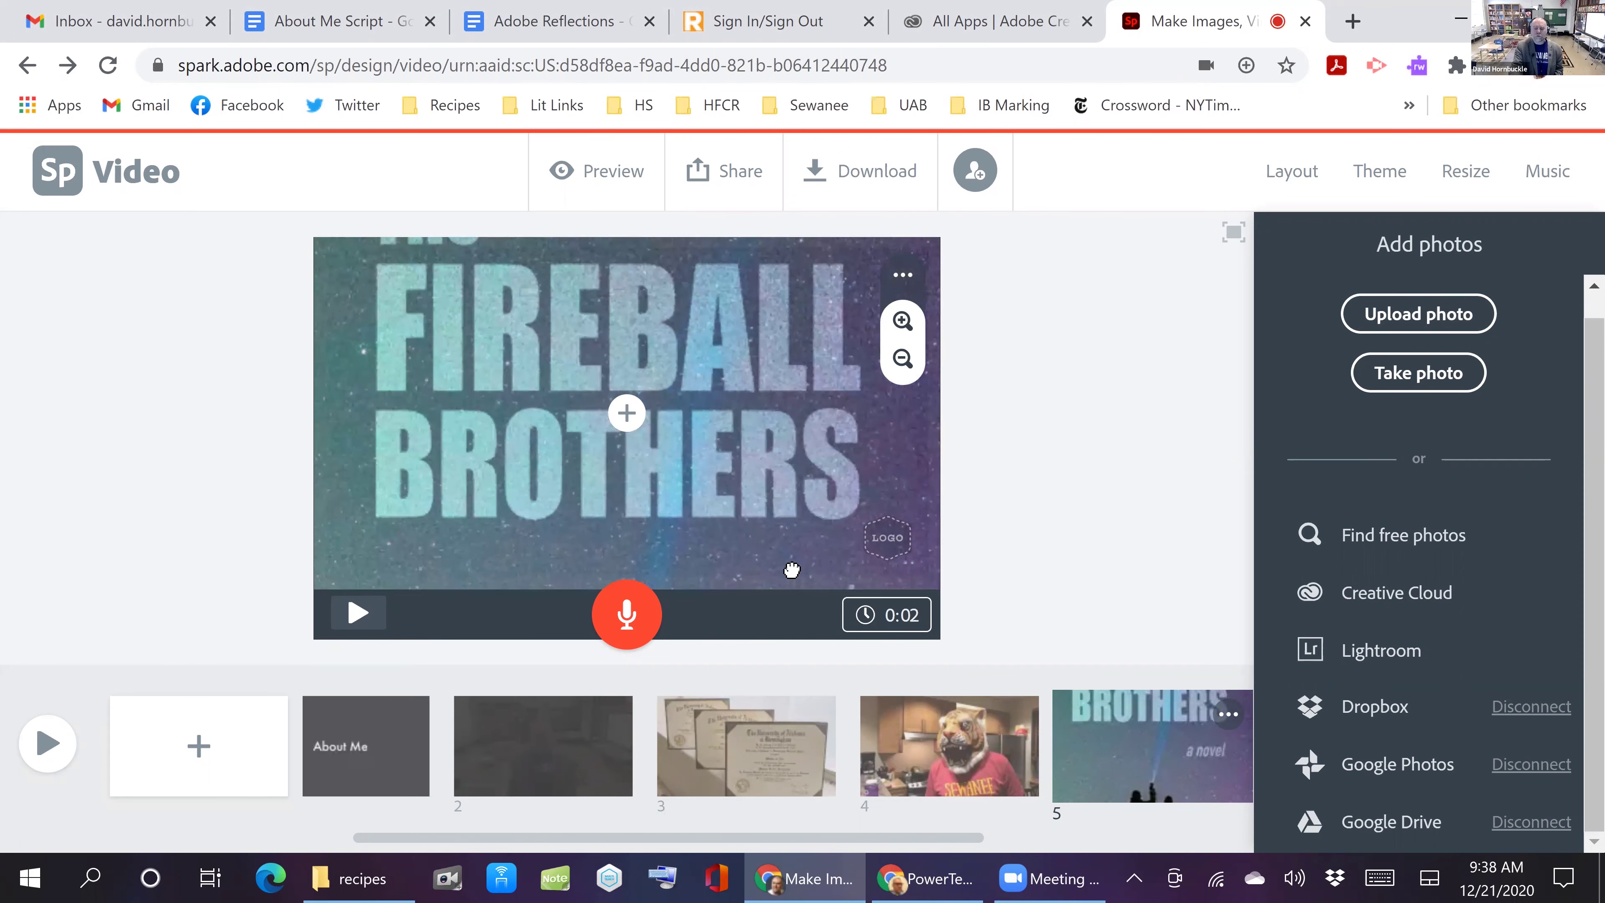
pyautogui.moveTo(768, 471); pyautogui.dragTo(764, 449)
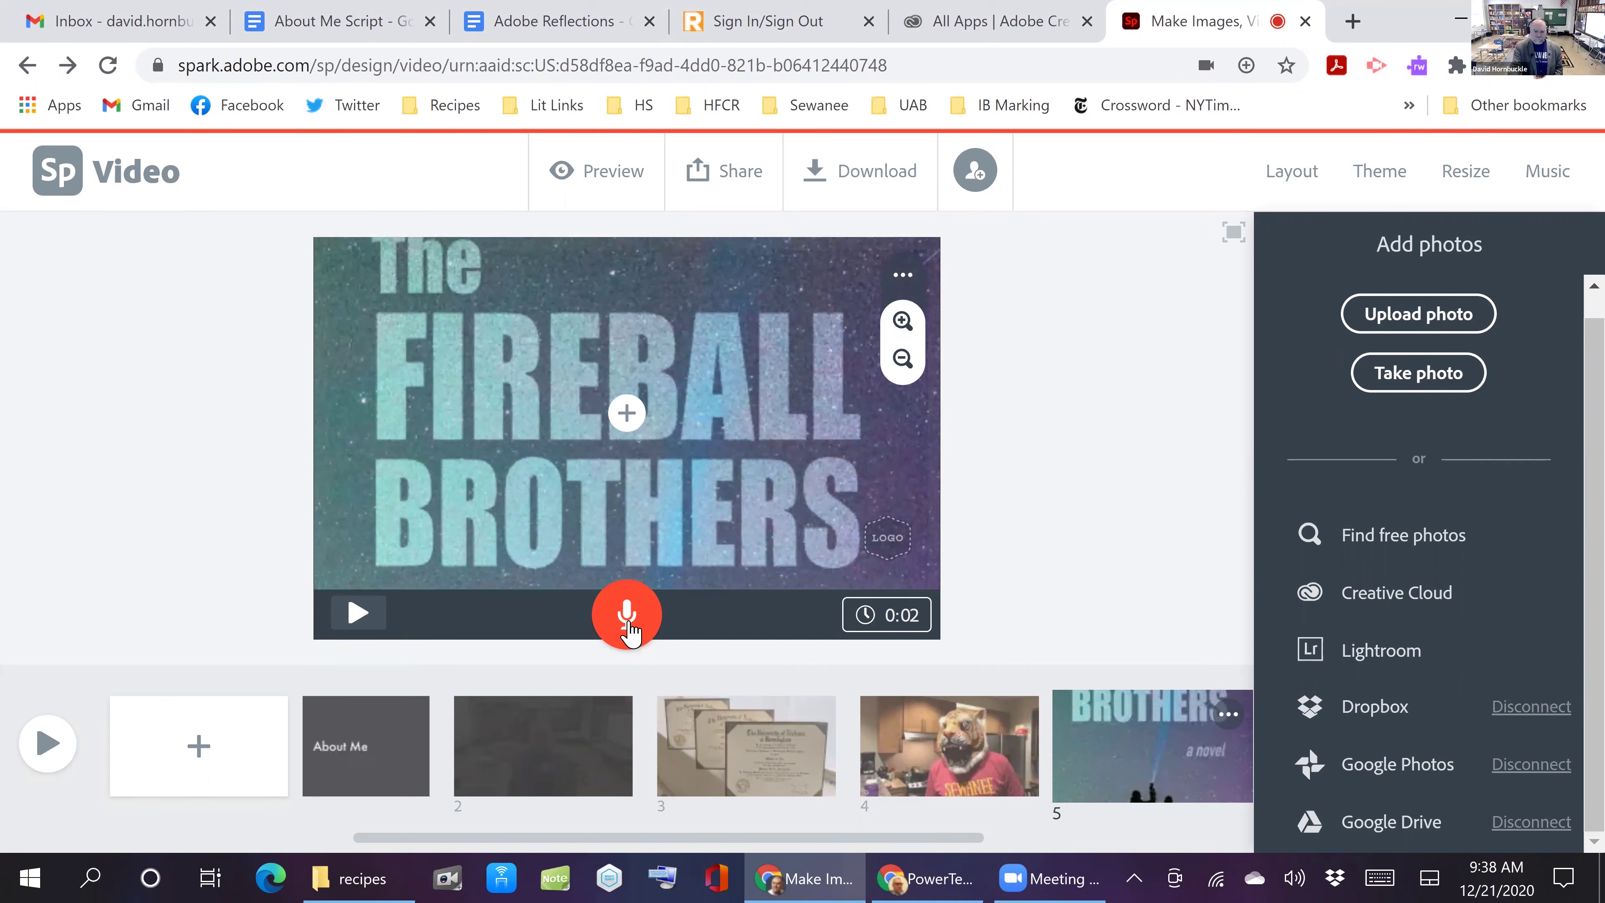
# Record about 10 seconds of voice narration over the book cover slide
pyautogui.click(627, 619)
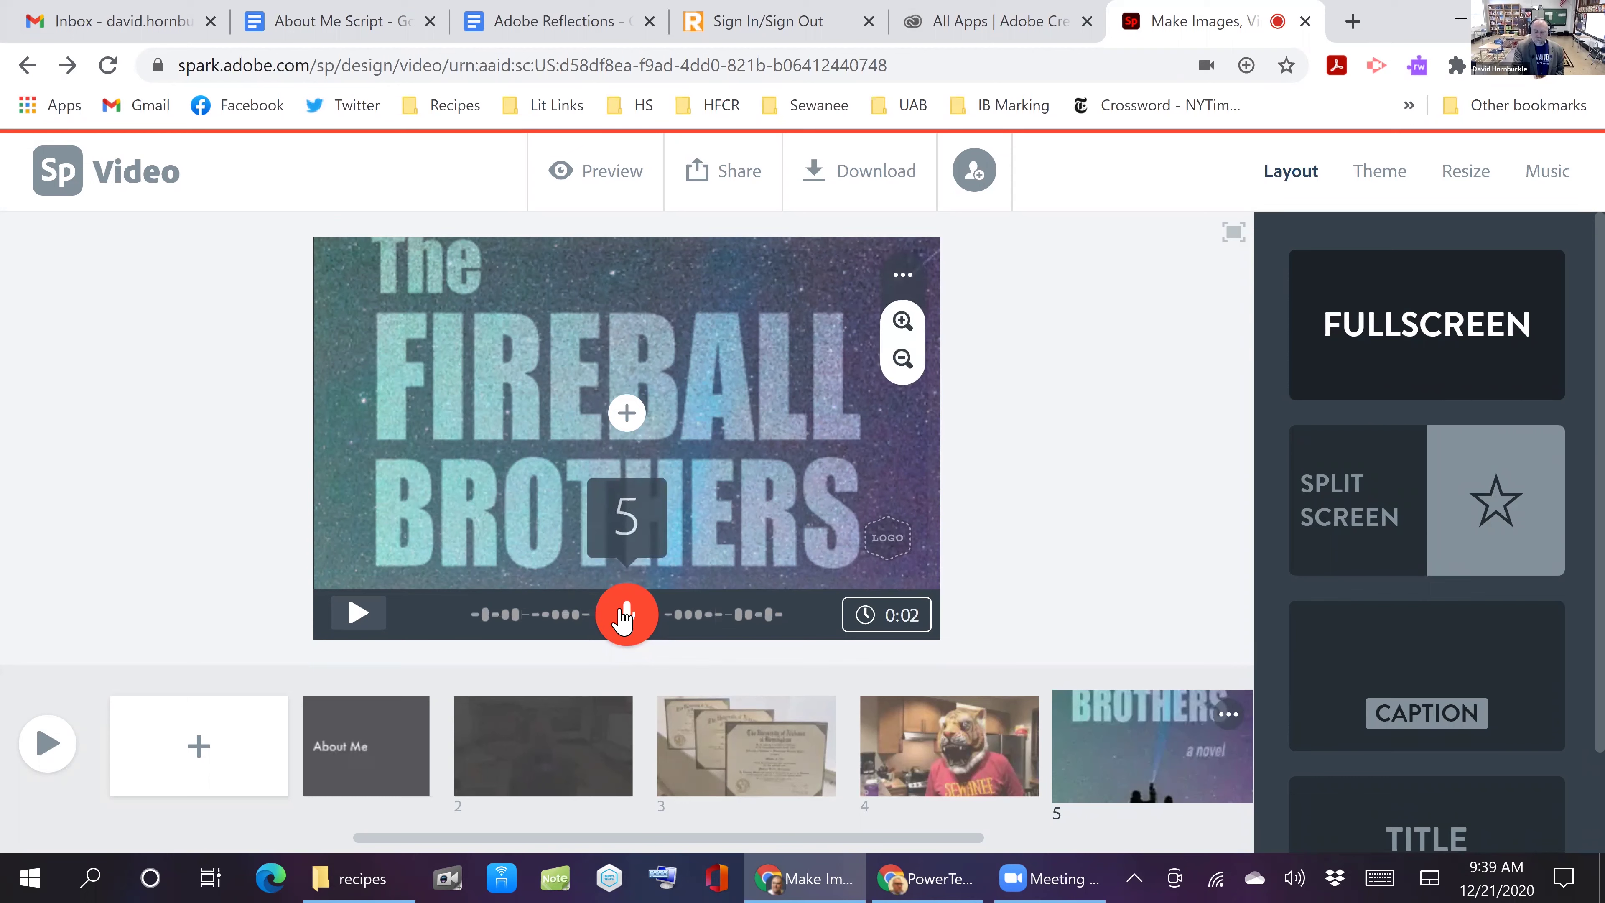
pyautogui.moveTo(624, 616); pyautogui.dragTo(725, 524)
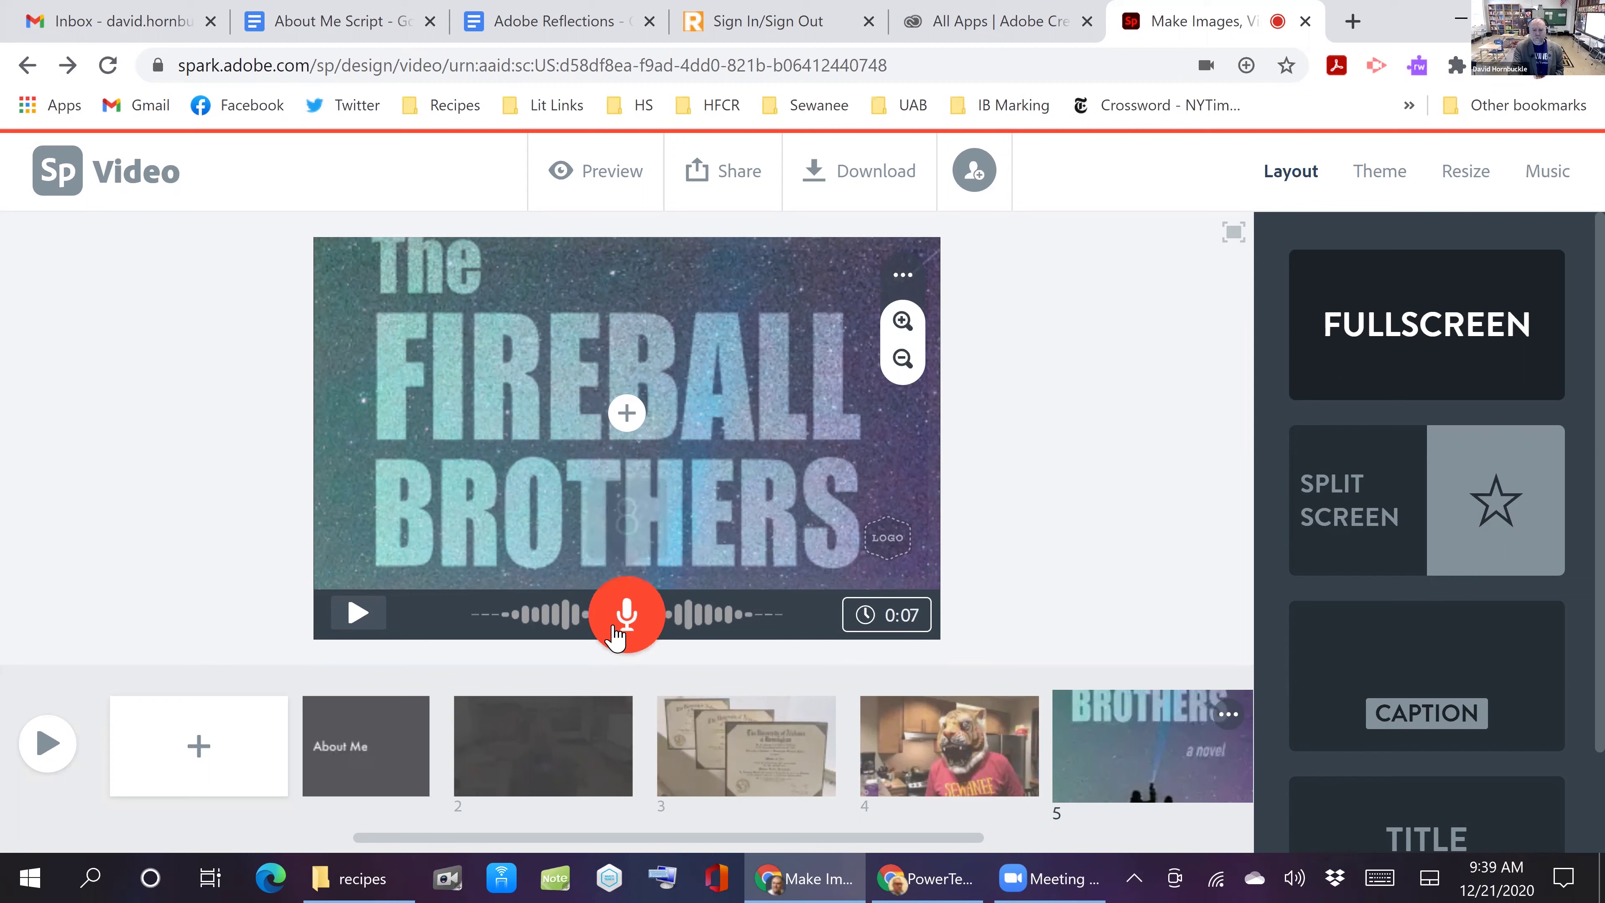
pyautogui.moveTo(623, 613); pyautogui.dragTo(622, 619)
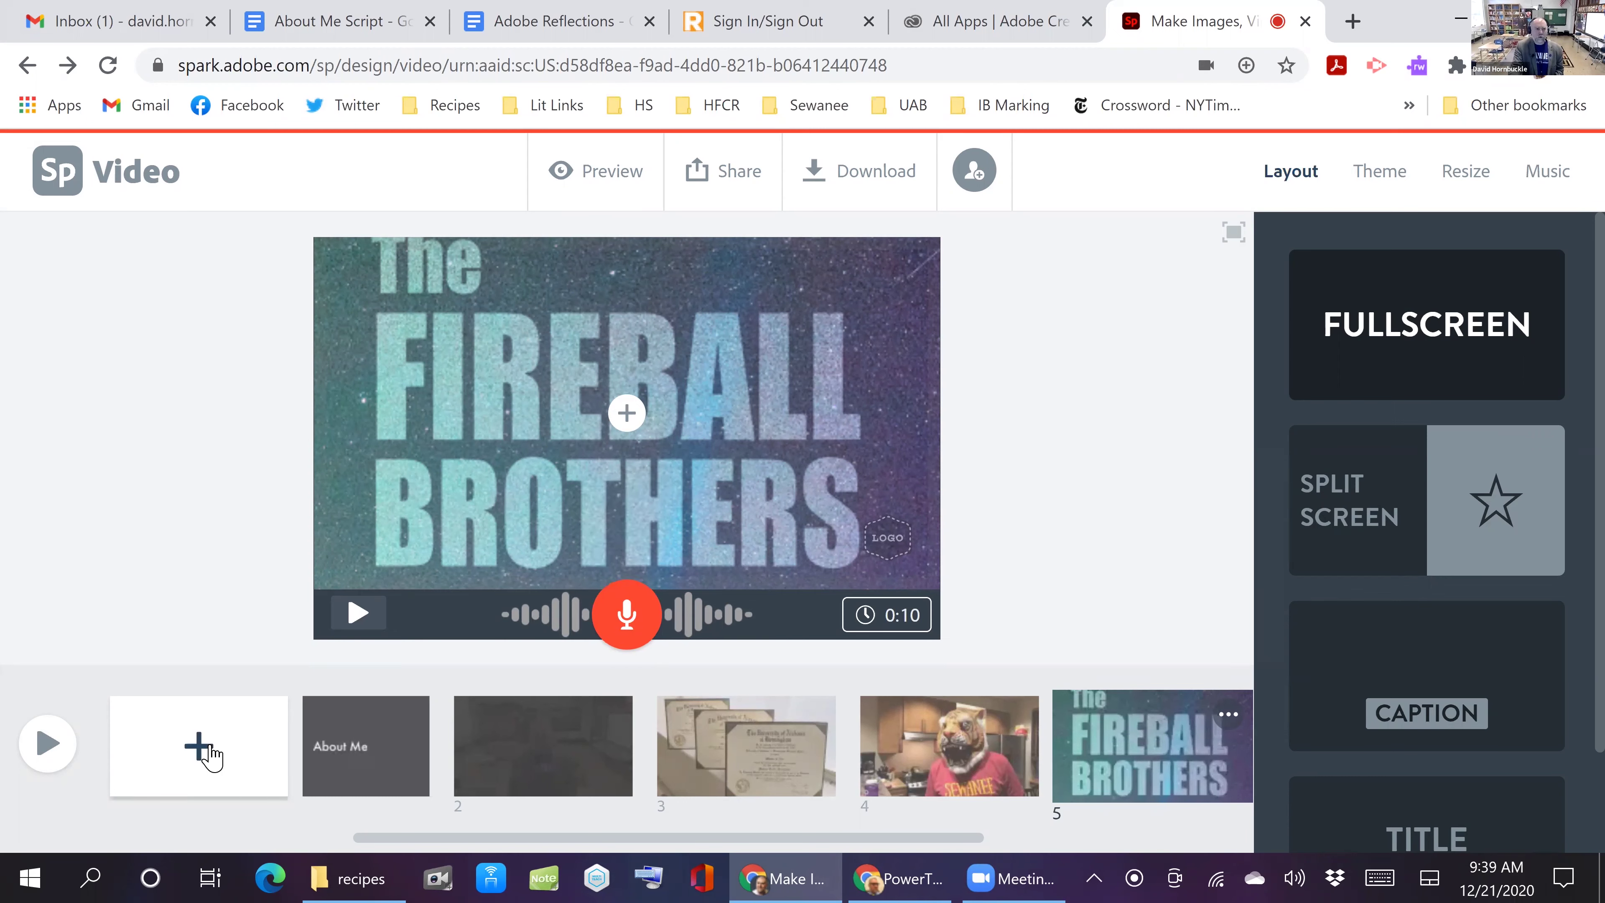
# Add a sixth slide with the photo of the singer at the microphone, whose file name starts with 19399516
pyautogui.click(209, 752)
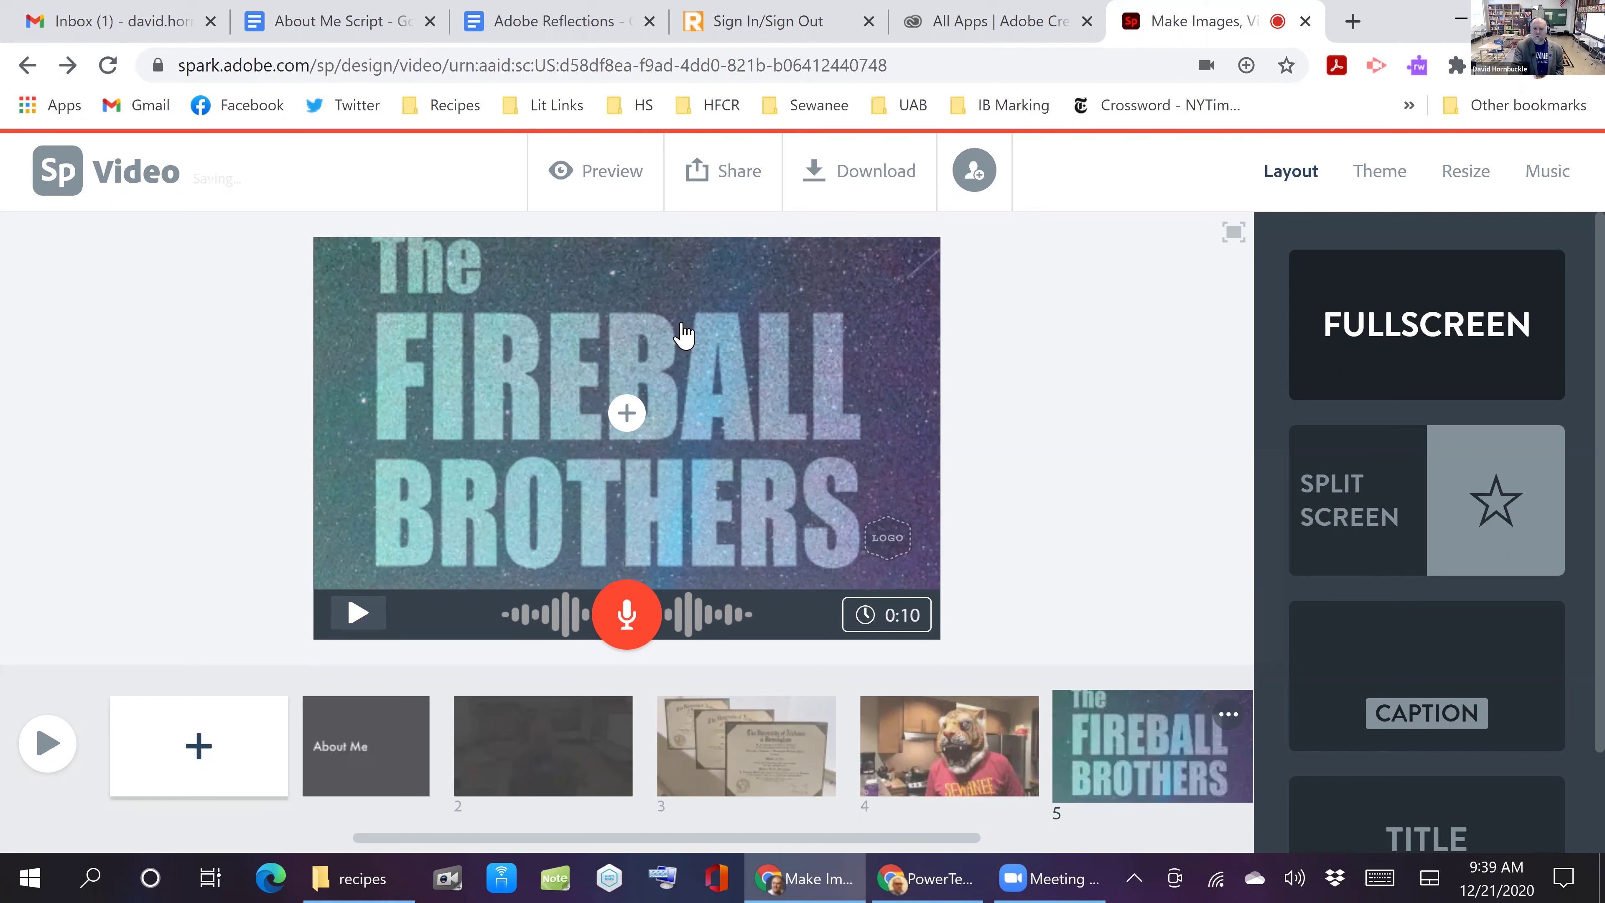
pyautogui.click(678, 336)
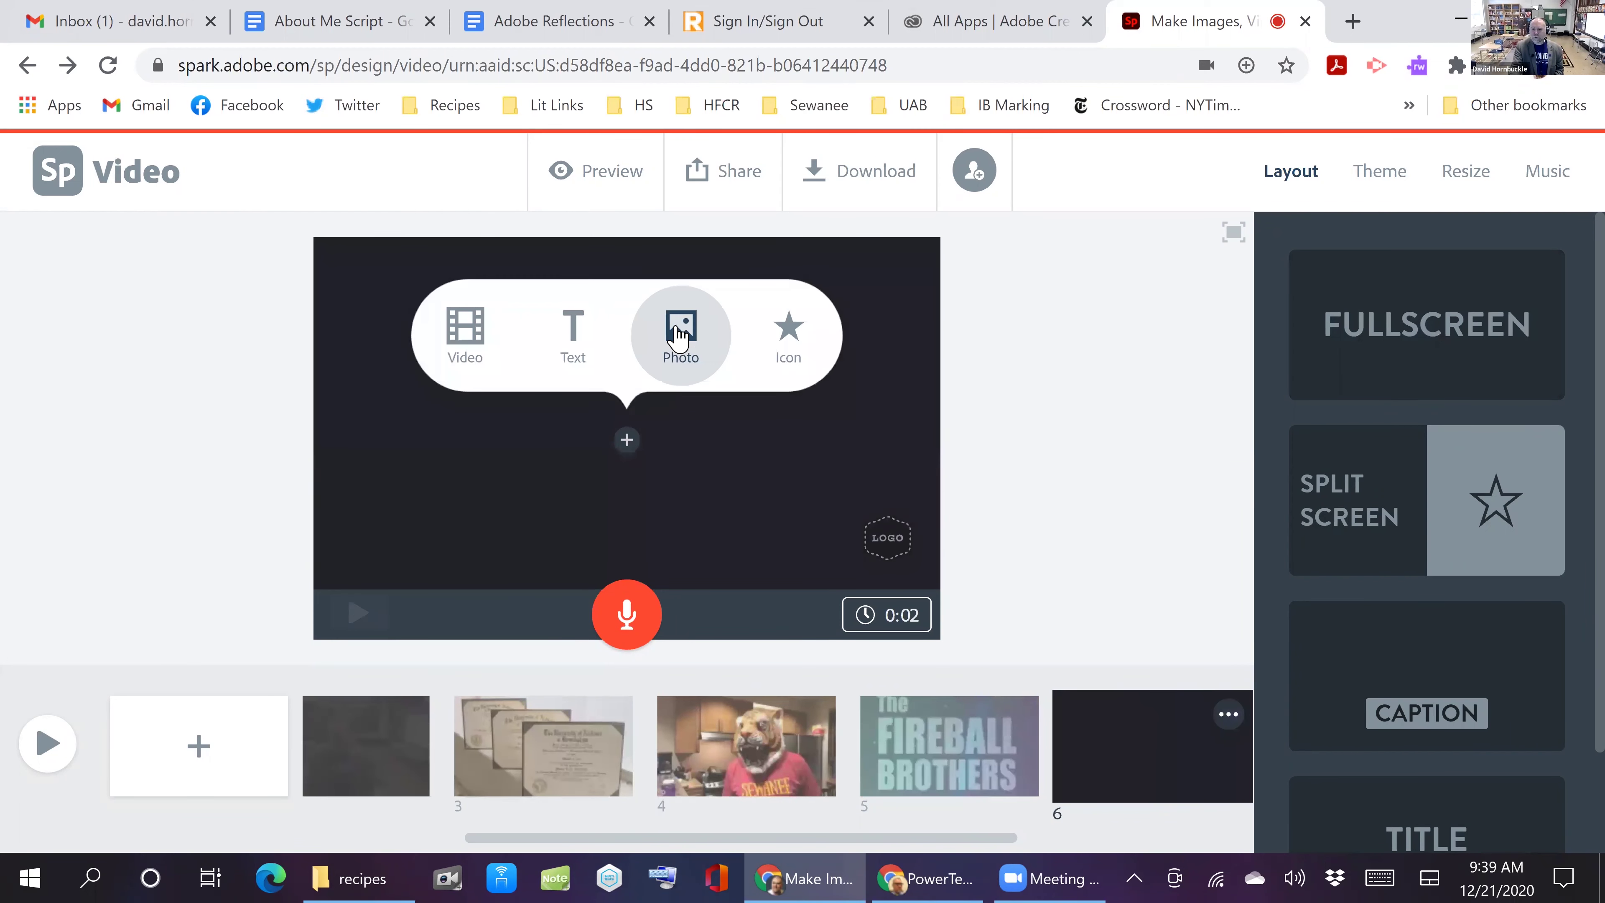
pyautogui.click(678, 337)
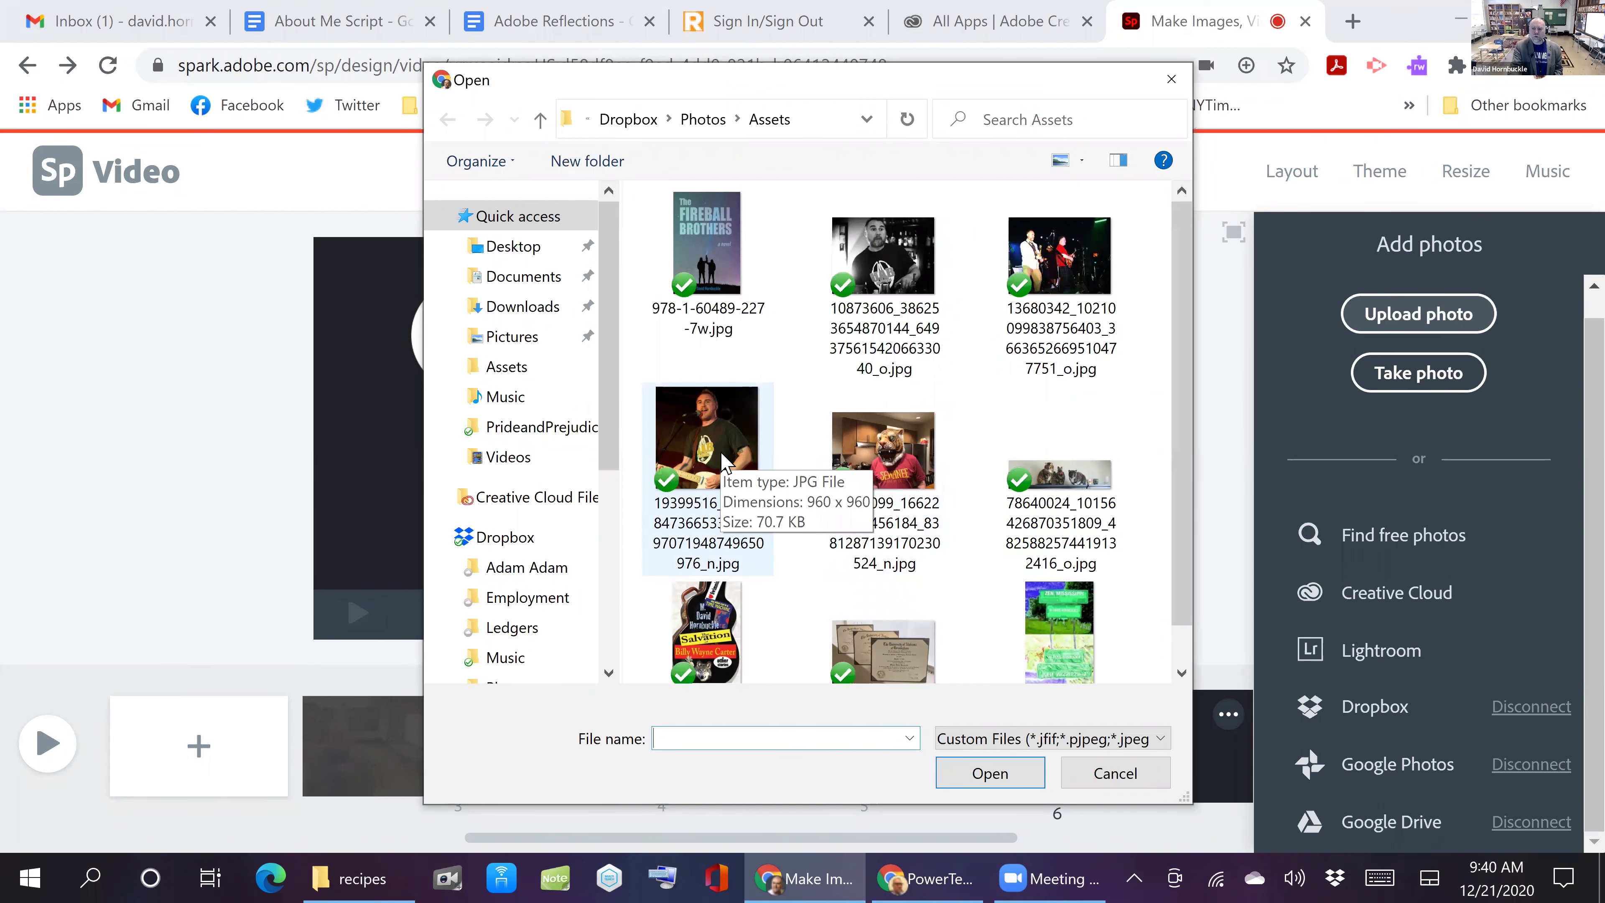
pyautogui.doubleClick(722, 461)
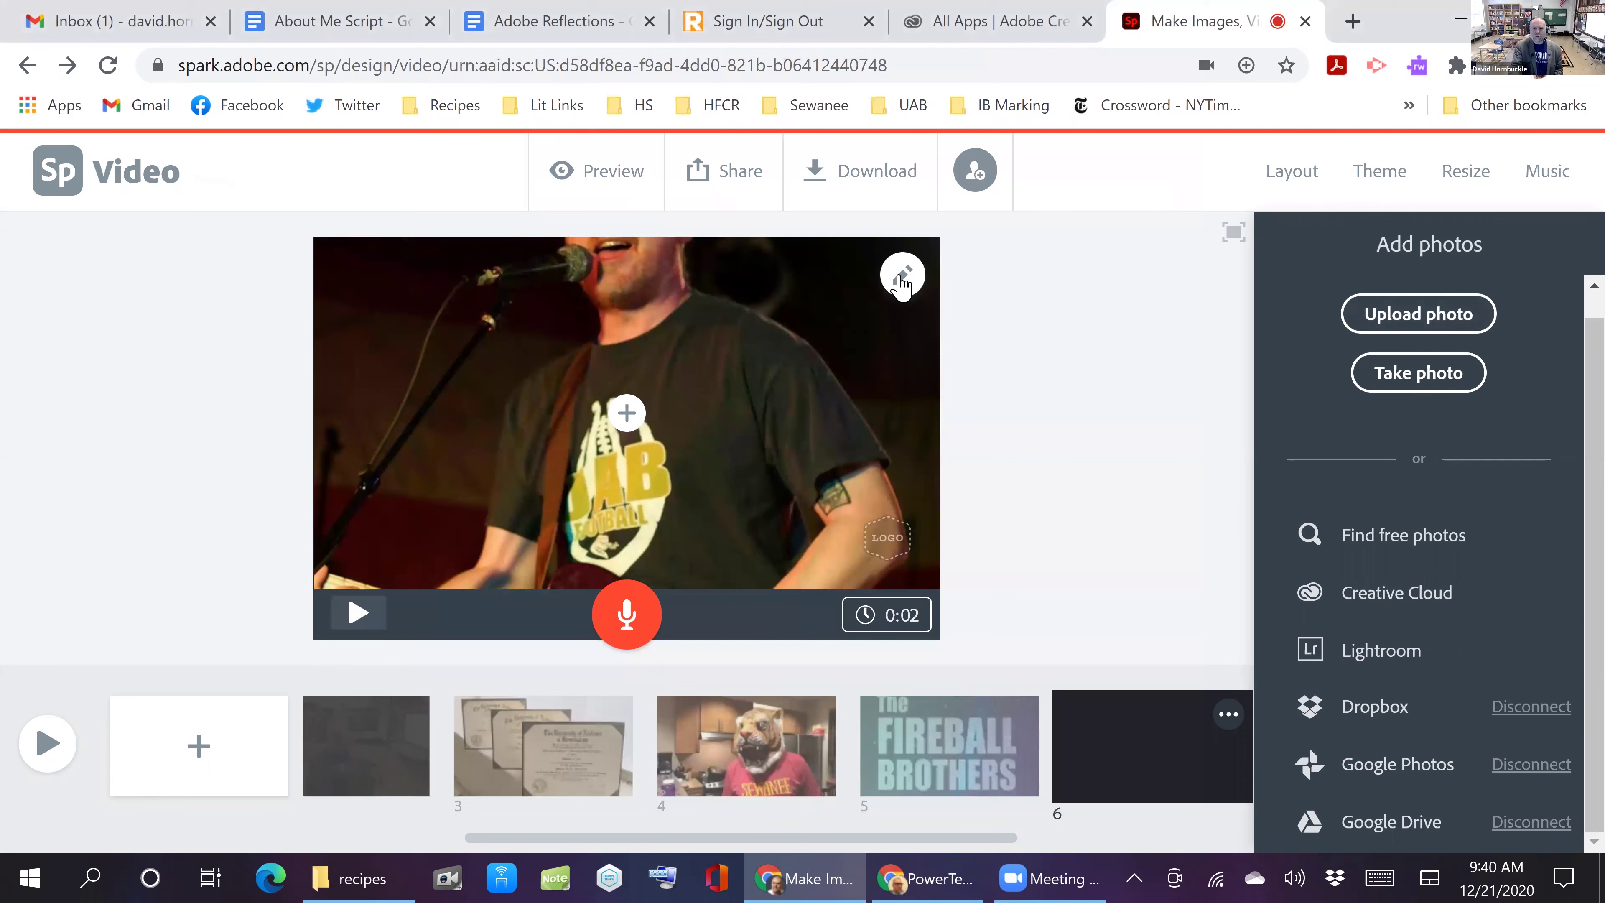
# Reposition the singer photo within the frame so his face is included
pyautogui.click(902, 278)
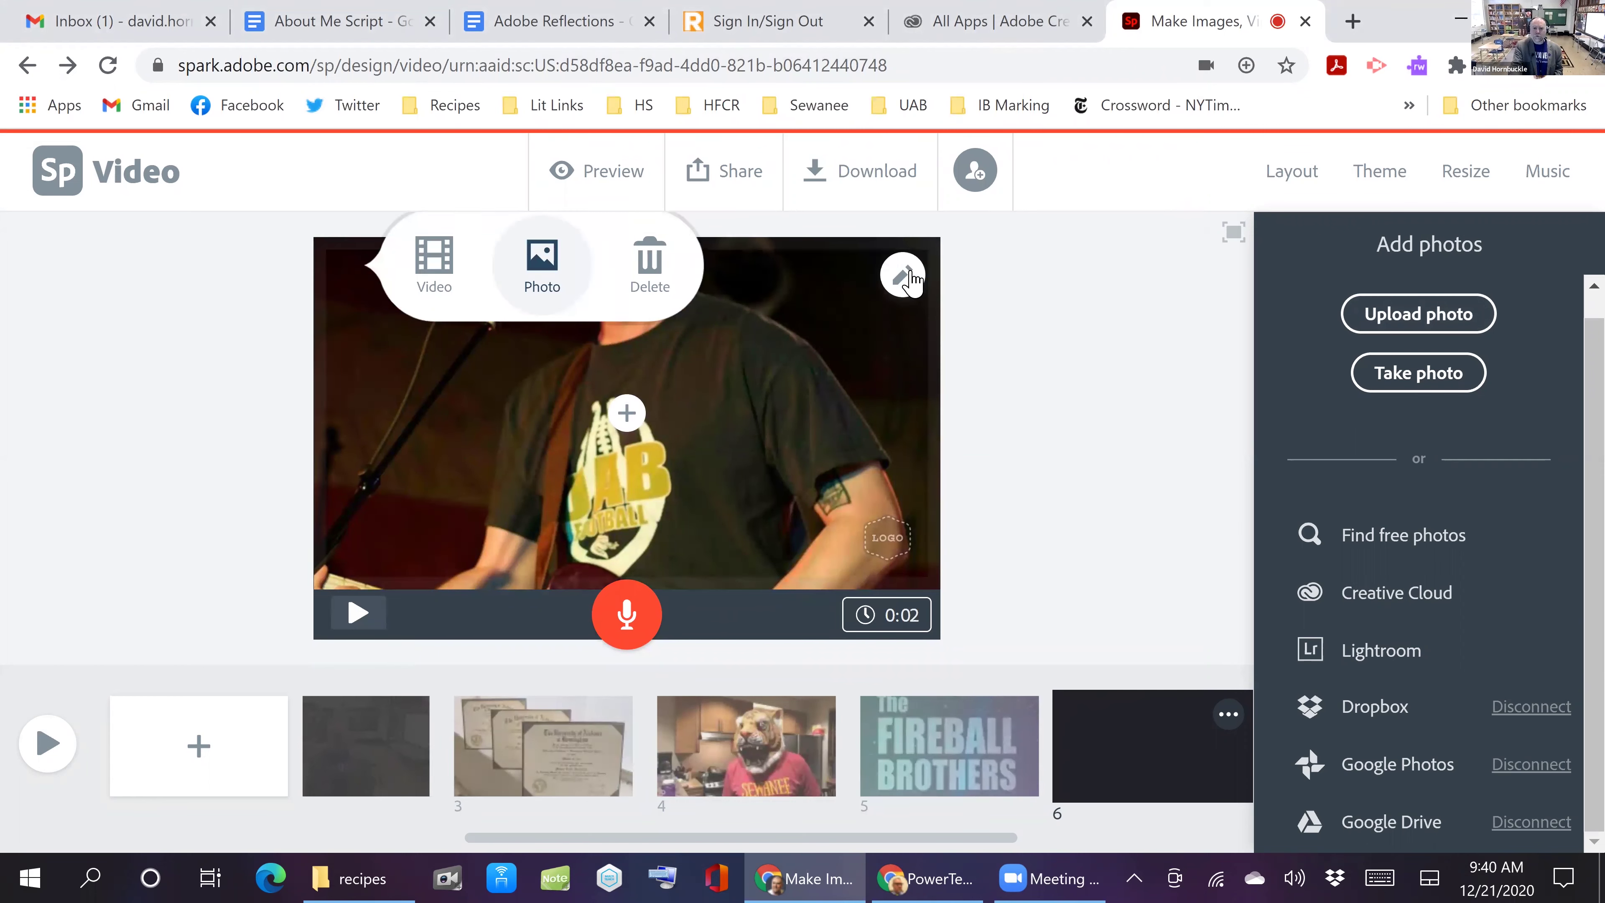
pyautogui.click(771, 451)
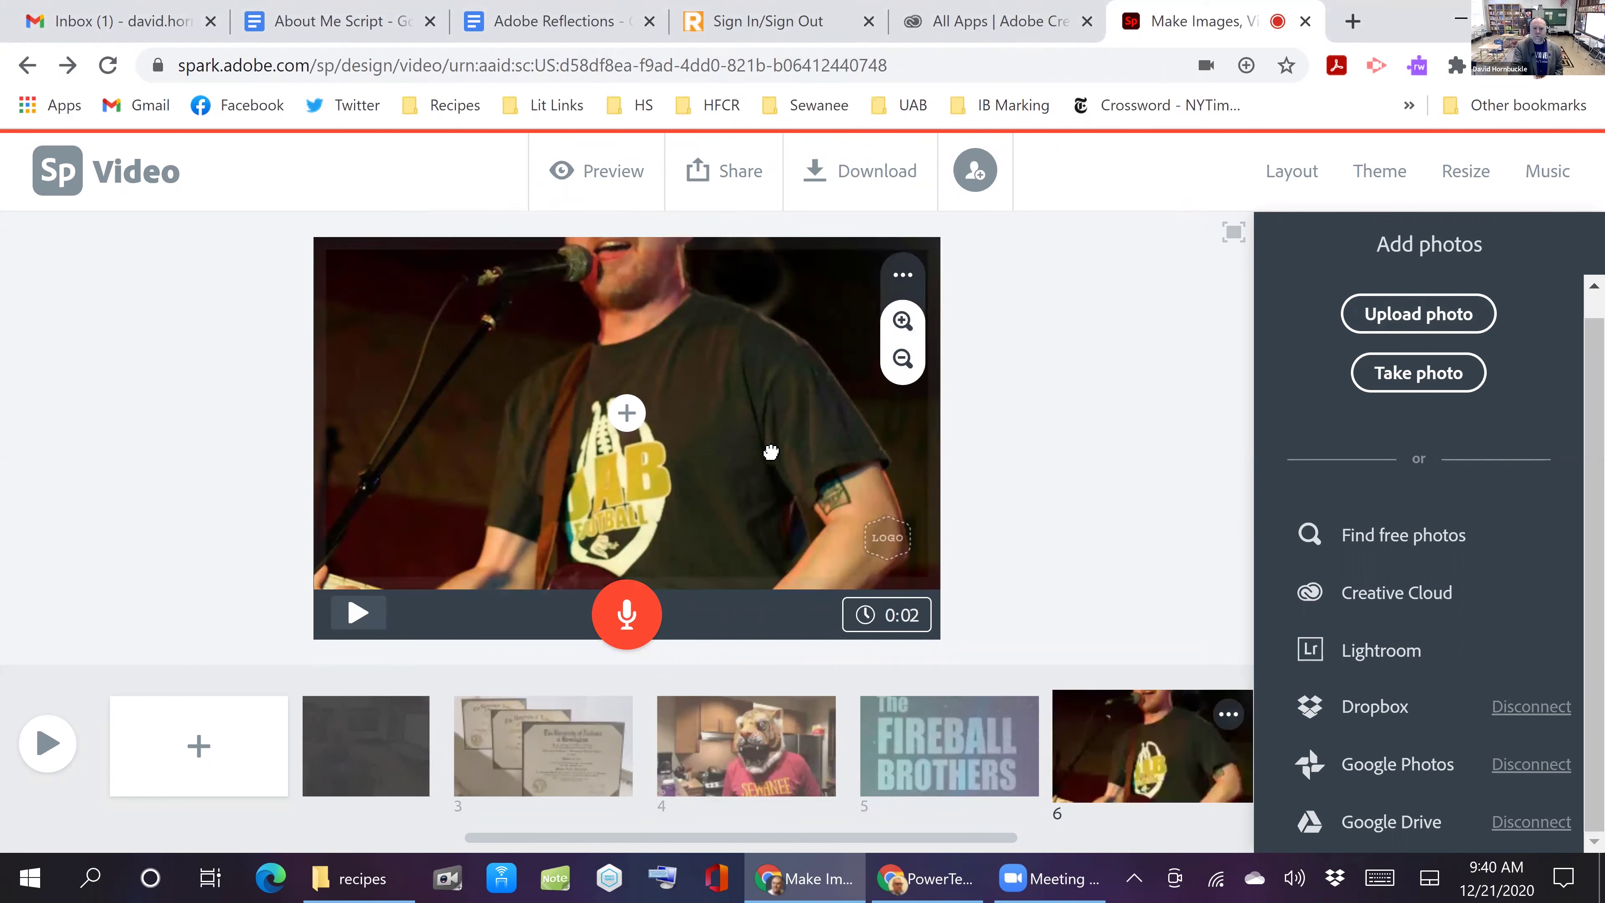
pyautogui.moveTo(770, 432); pyautogui.dragTo(770, 447)
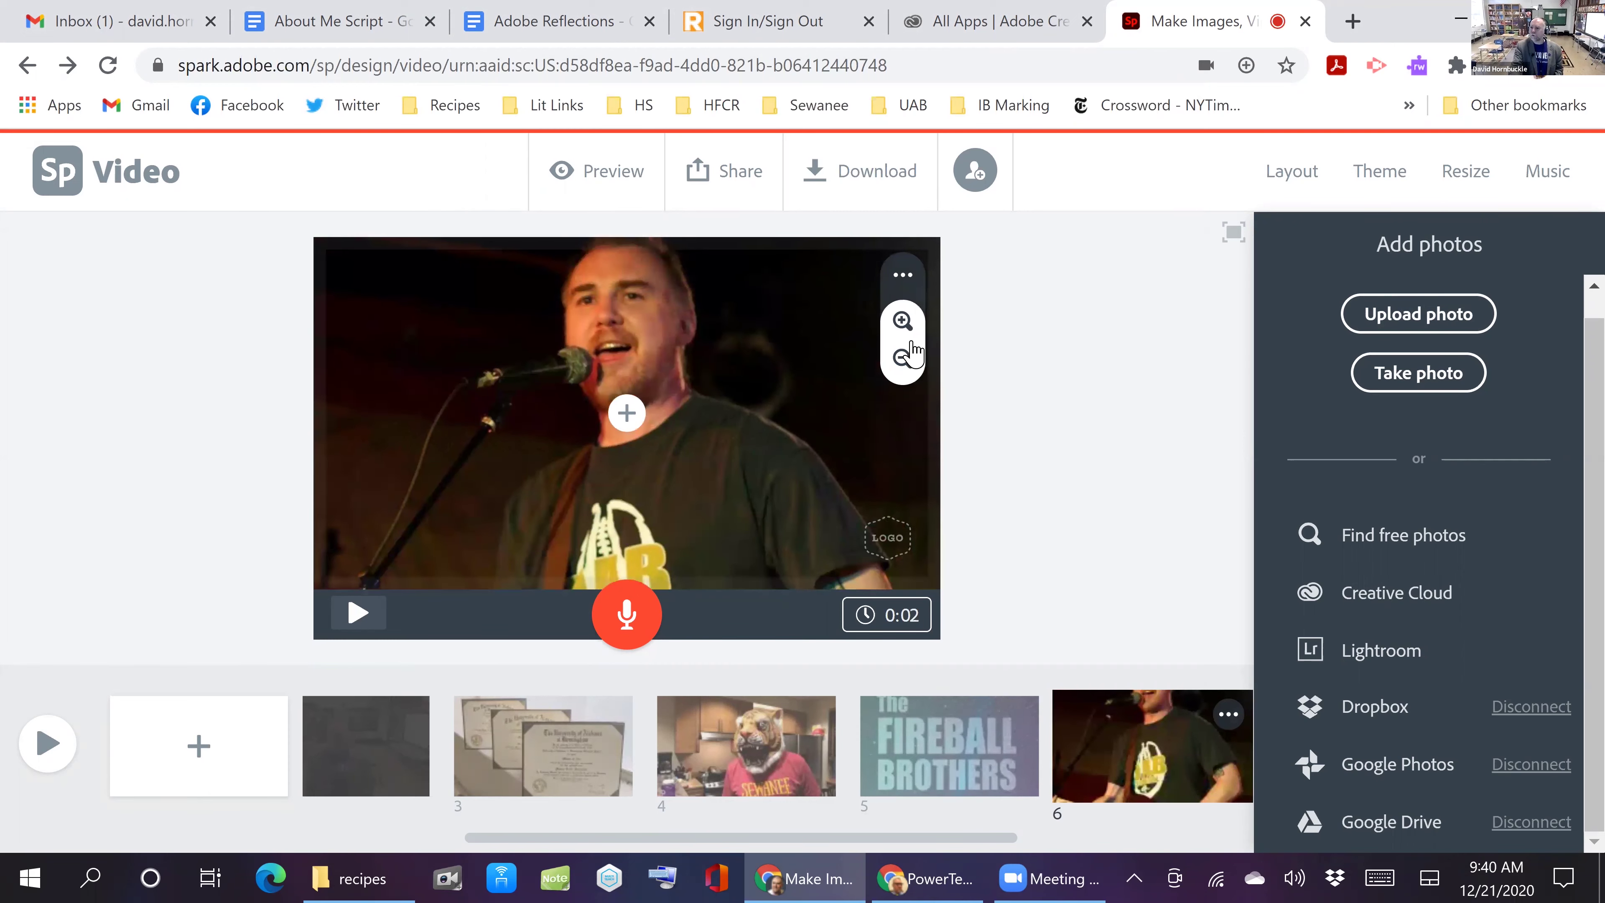
# Replace the sixth slide's photo with the band-on-stage photo starting with 13680342 and record about 7 seconds of voice narration over it
pyautogui.click(1419, 314)
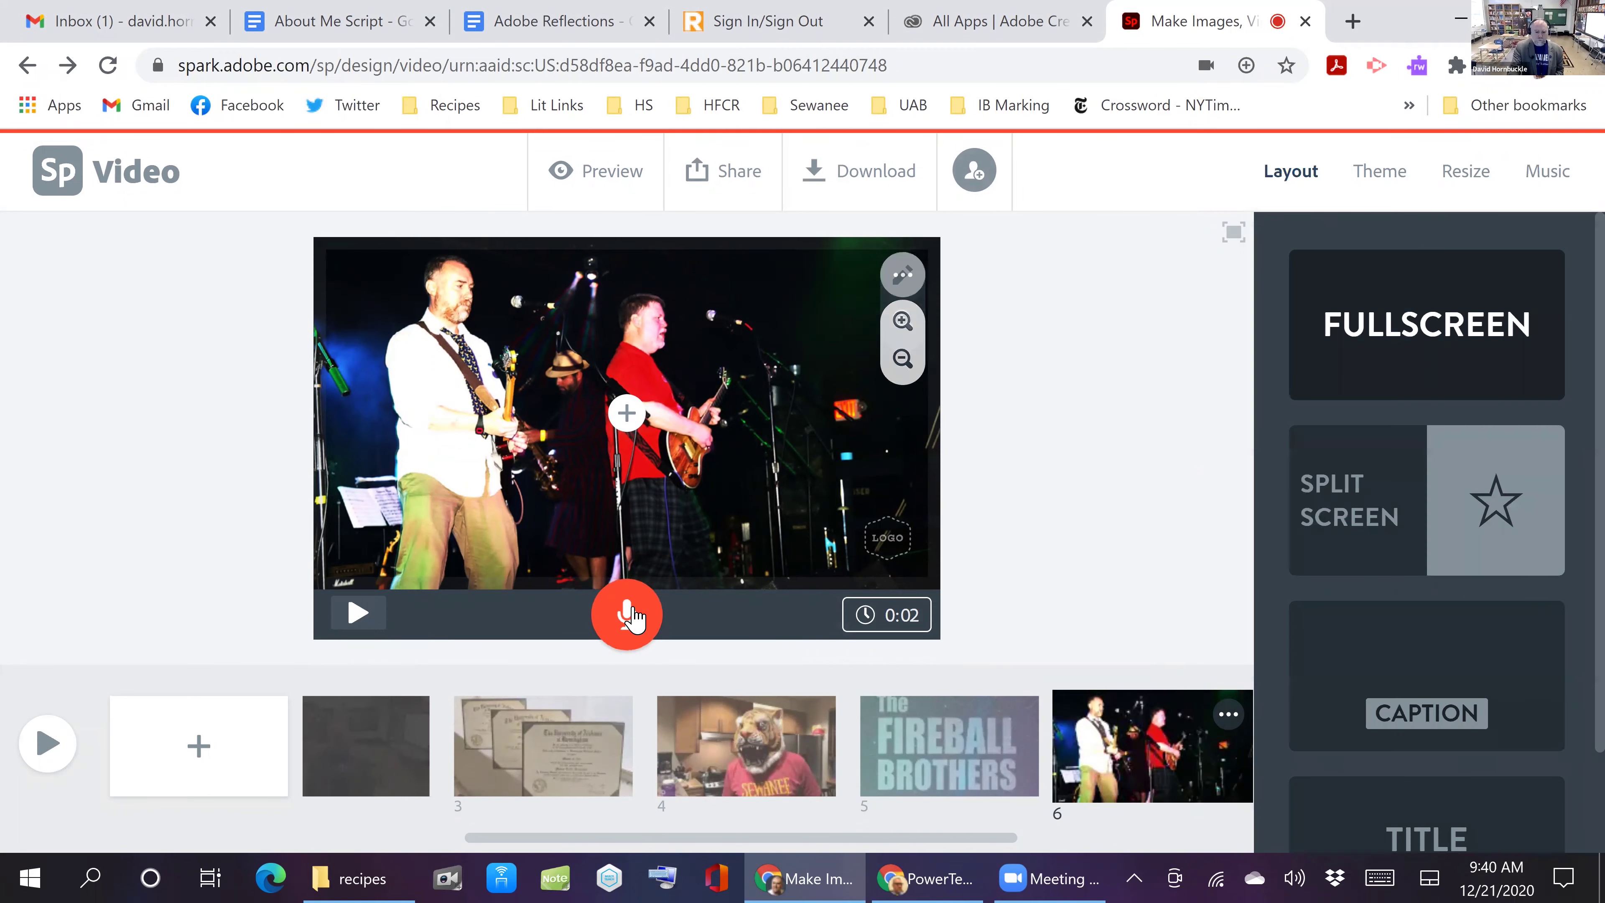
pyautogui.click(629, 613)
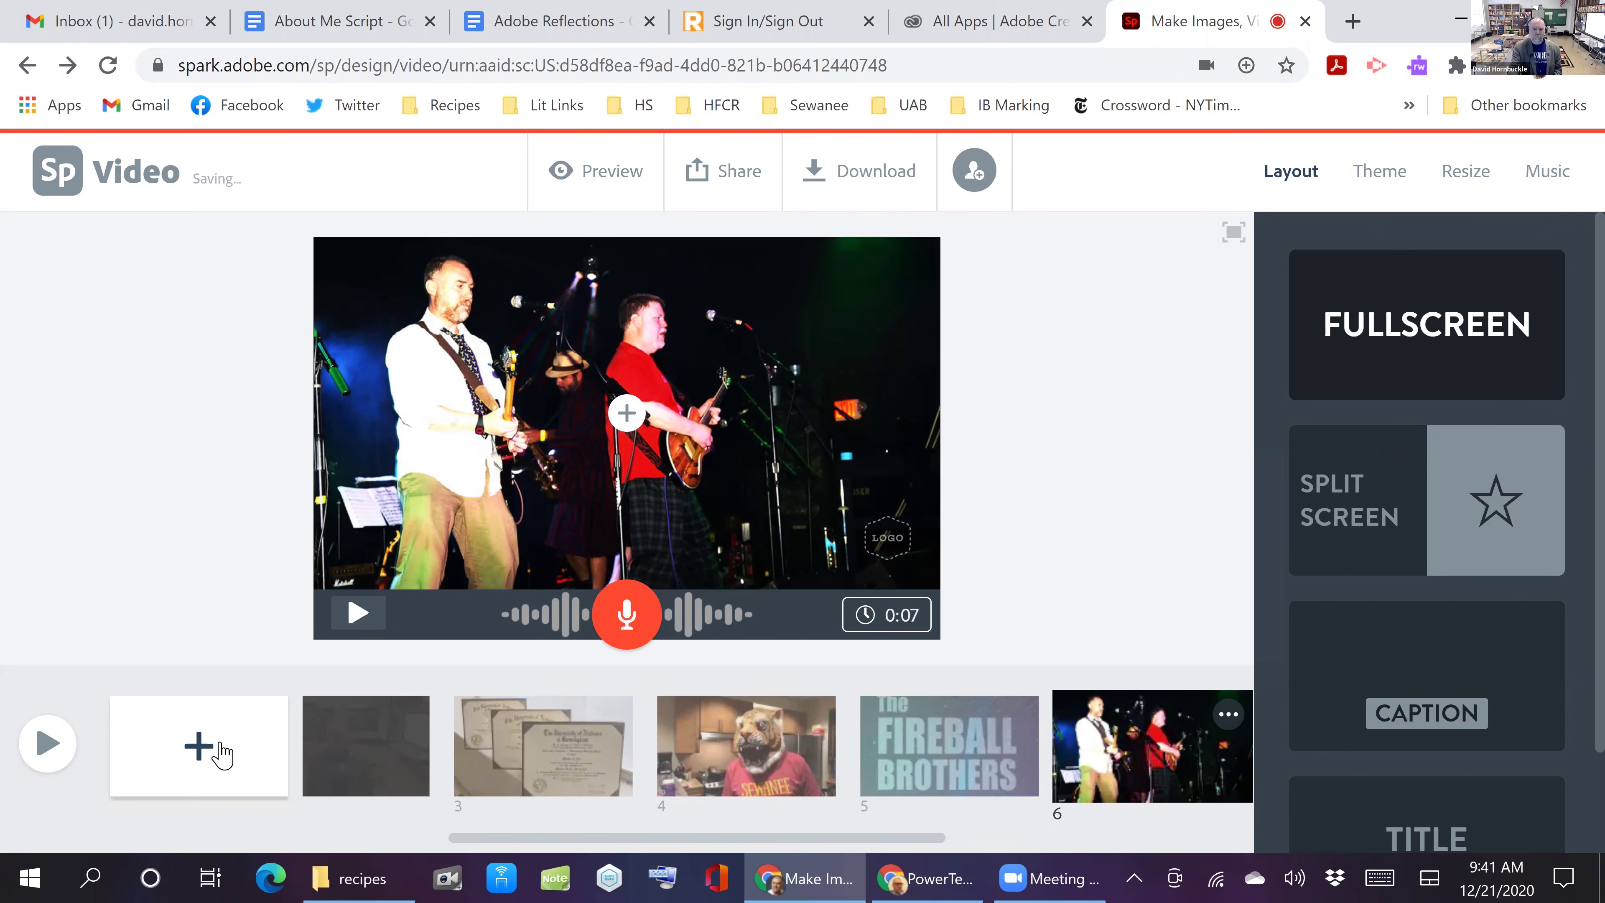
# Add a seventh slide with the cats photo whose file name starts with 78640024, and record voice narration over it
pyautogui.click(215, 753)
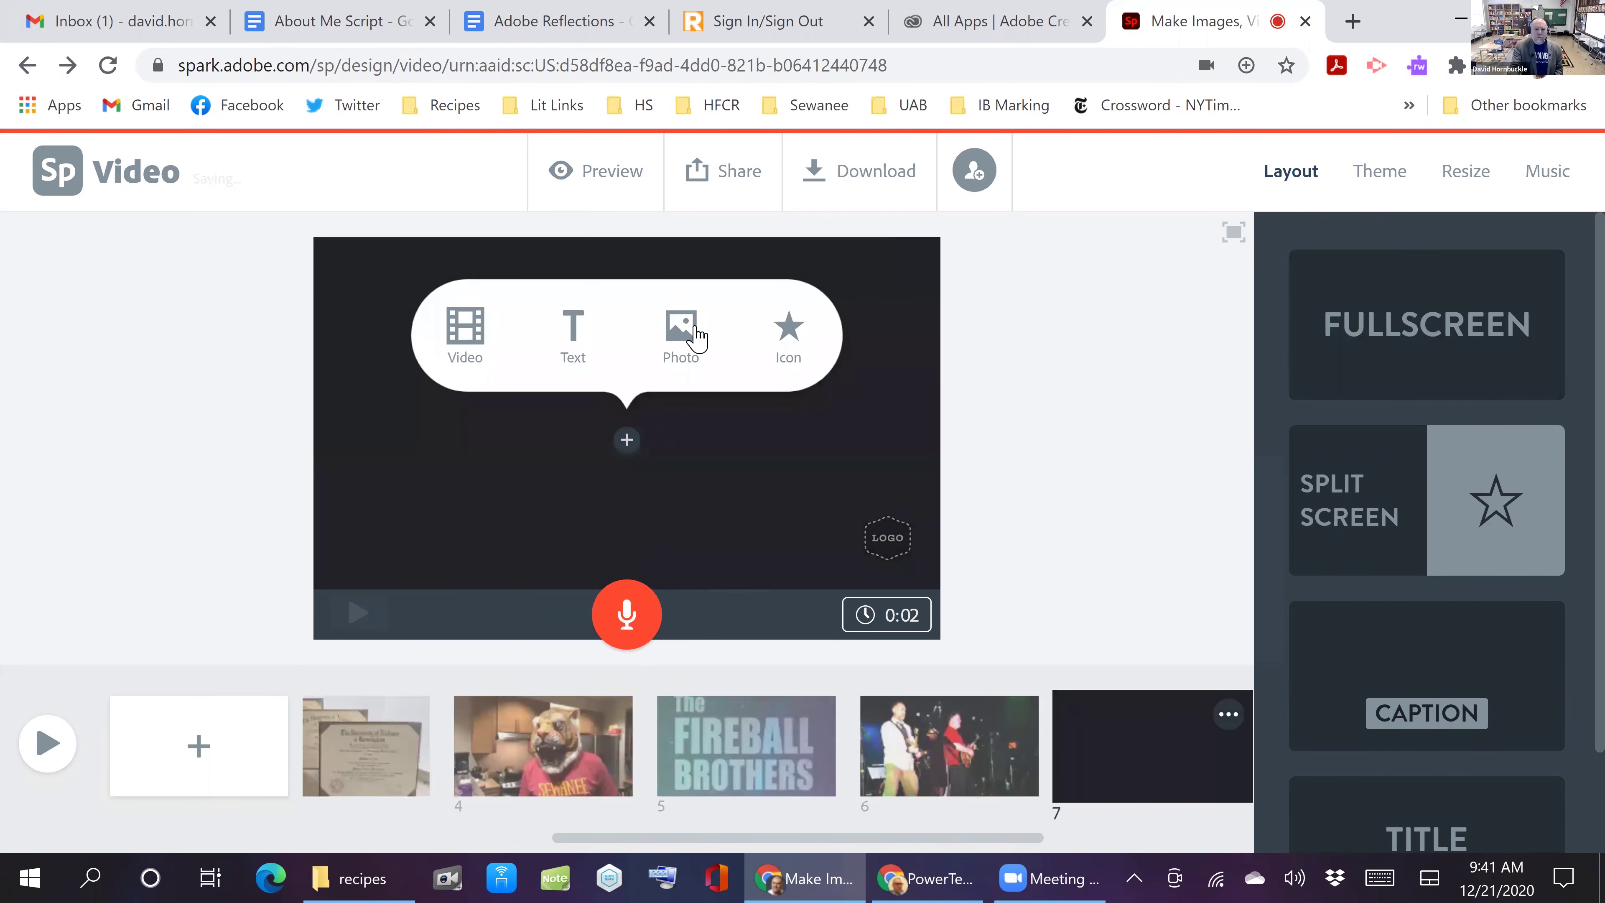
pyautogui.click(719, 335)
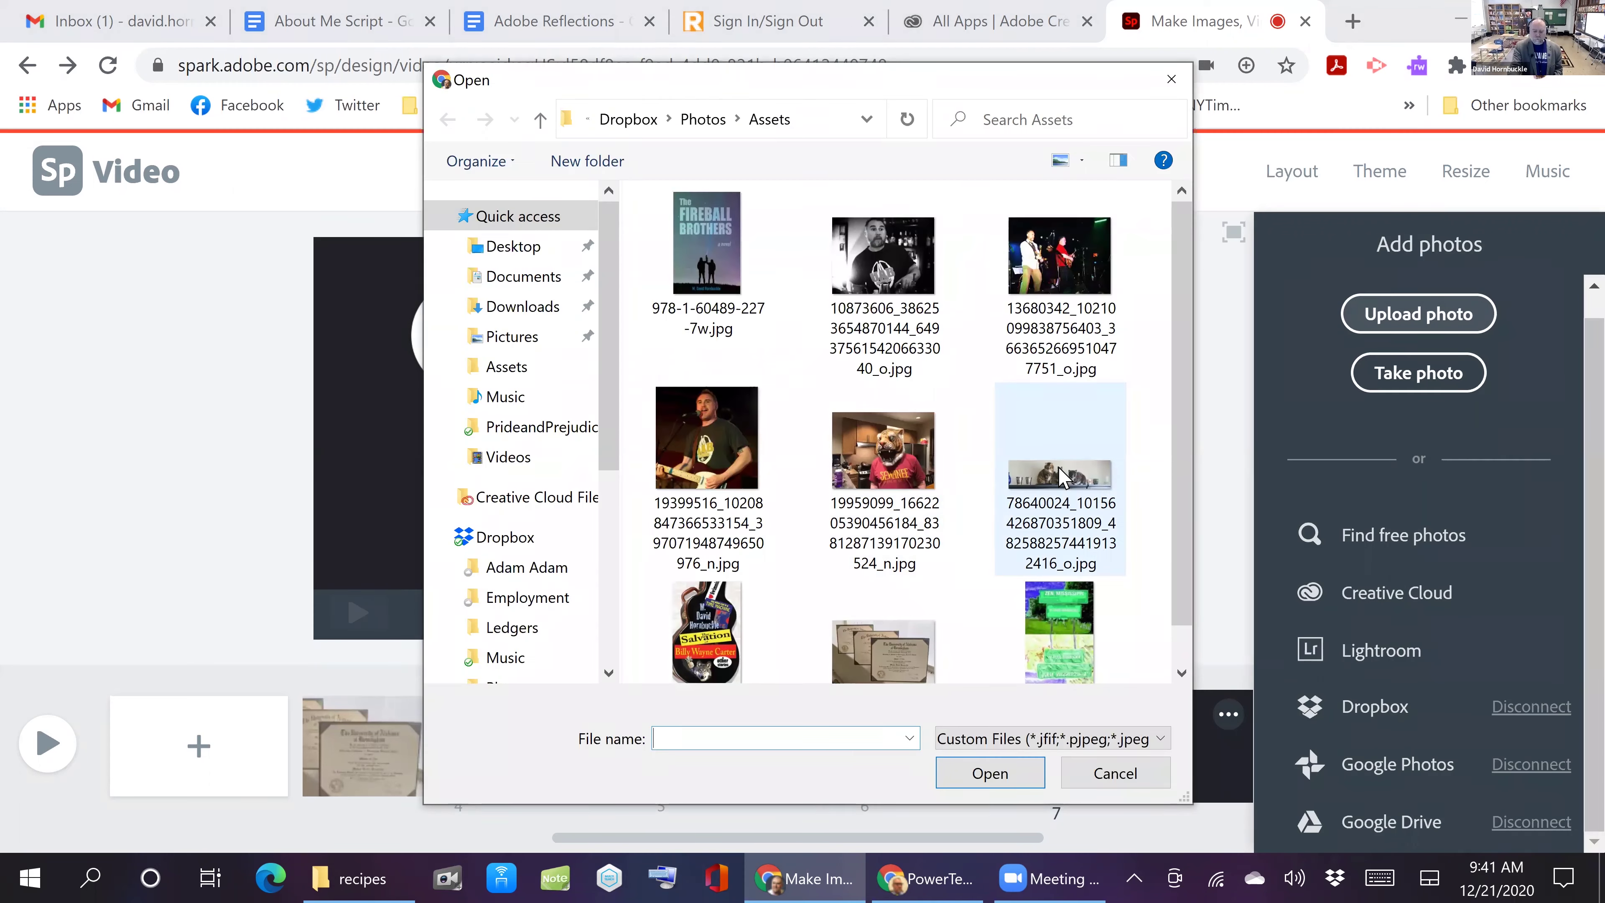
pyautogui.doubleClick(1062, 476)
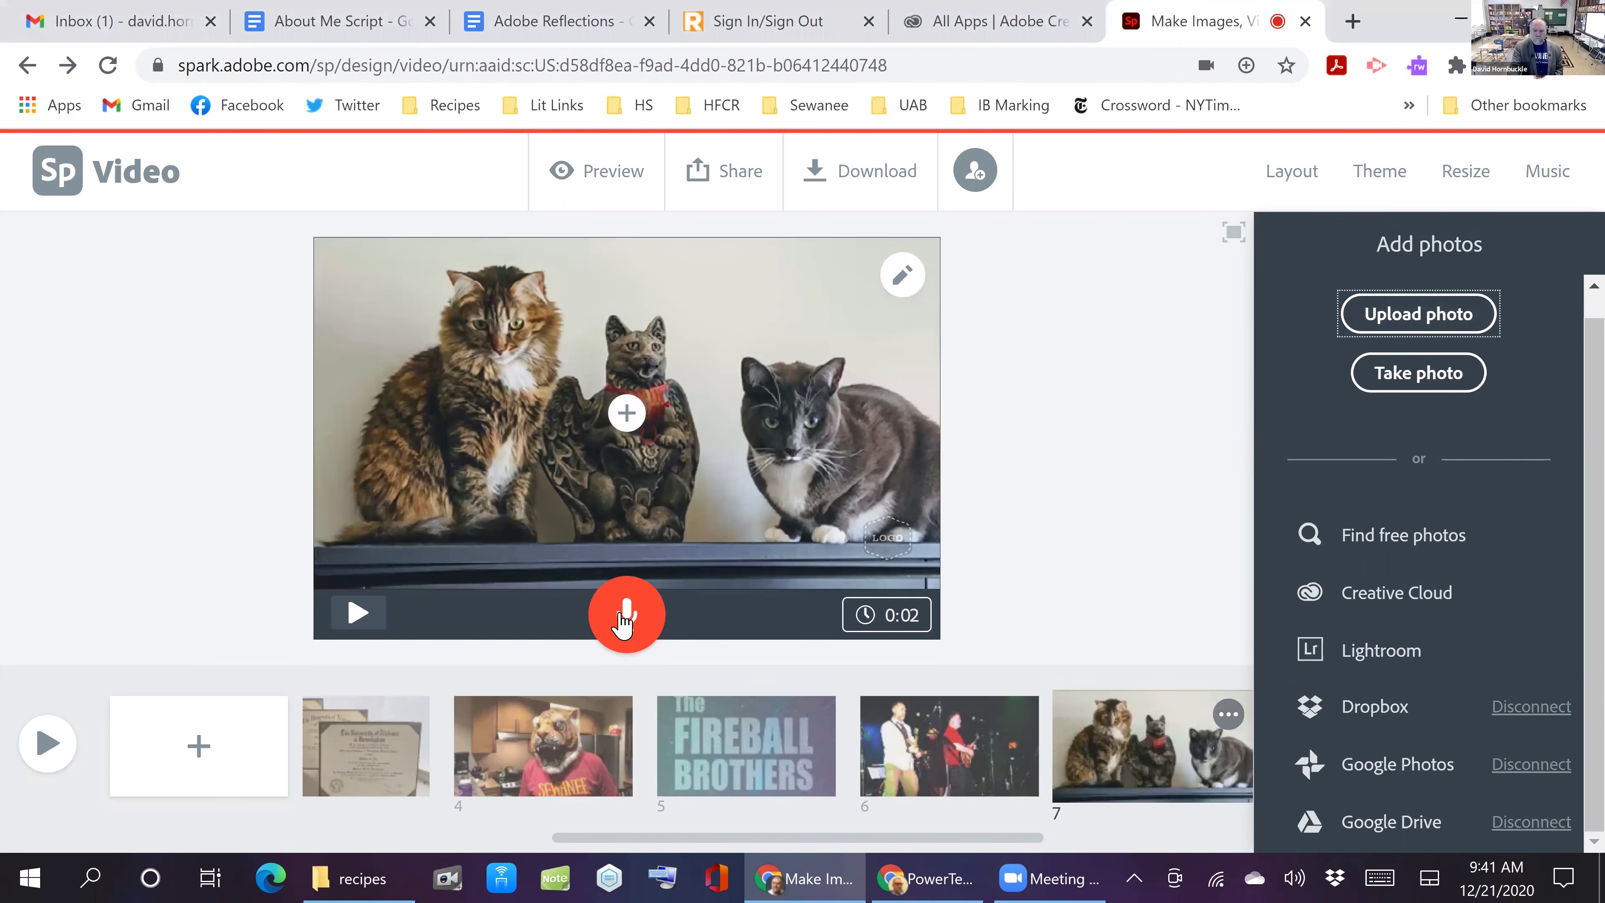
pyautogui.moveTo(624, 623); pyautogui.dragTo(623, 623)
pyautogui.moveTo(624, 623); pyautogui.dragTo(626, 619)
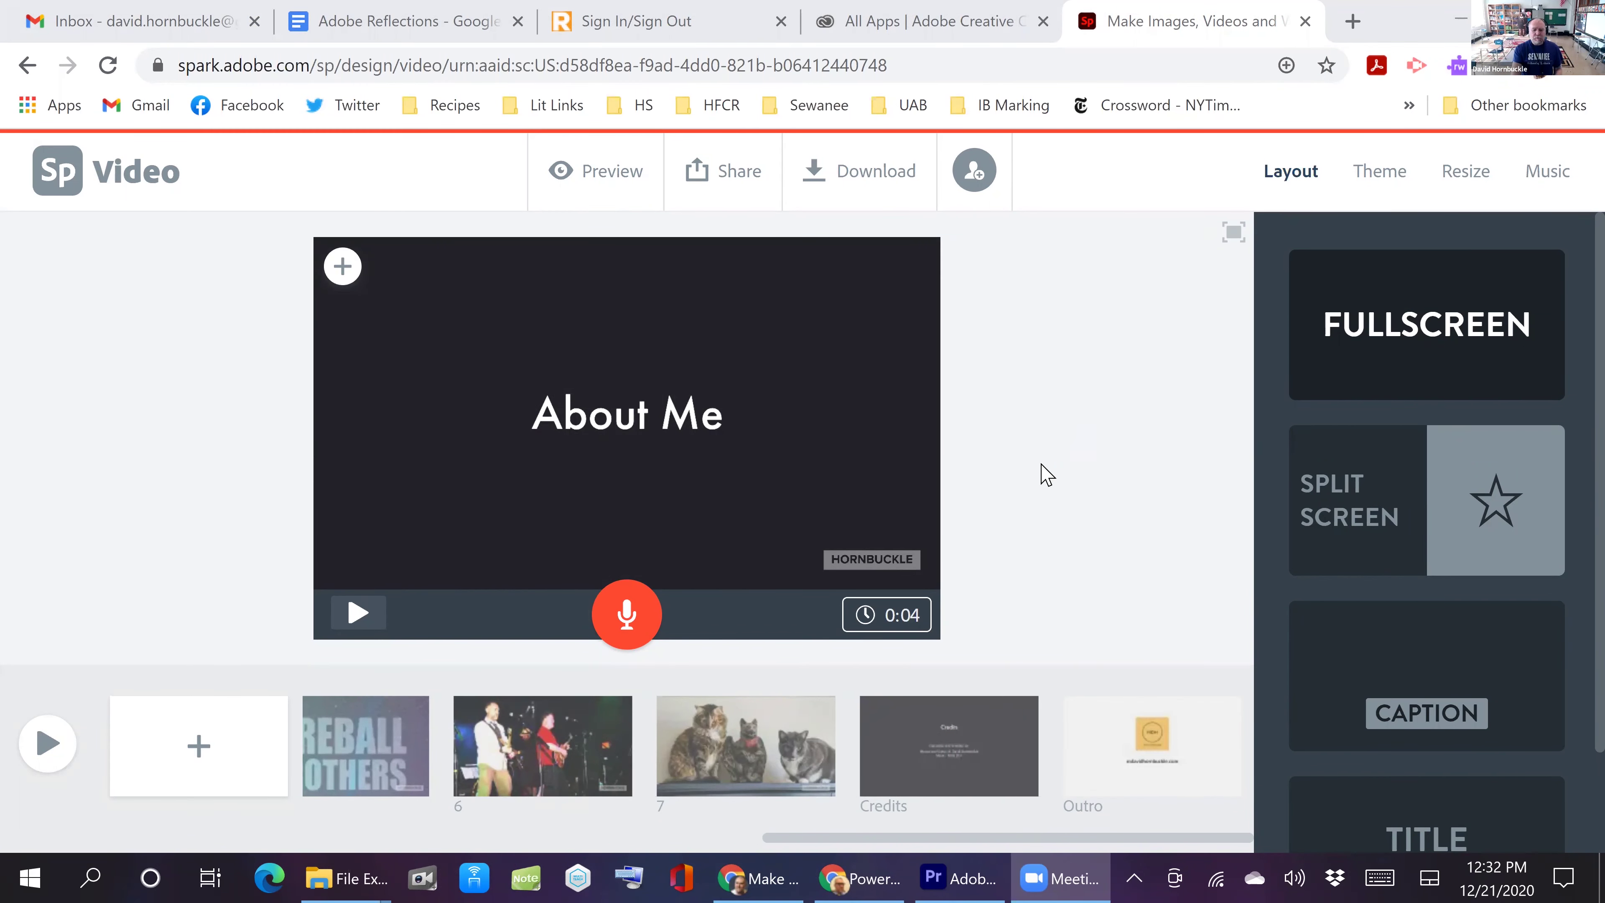
# Open the Credits slide
pyautogui.click(951, 763)
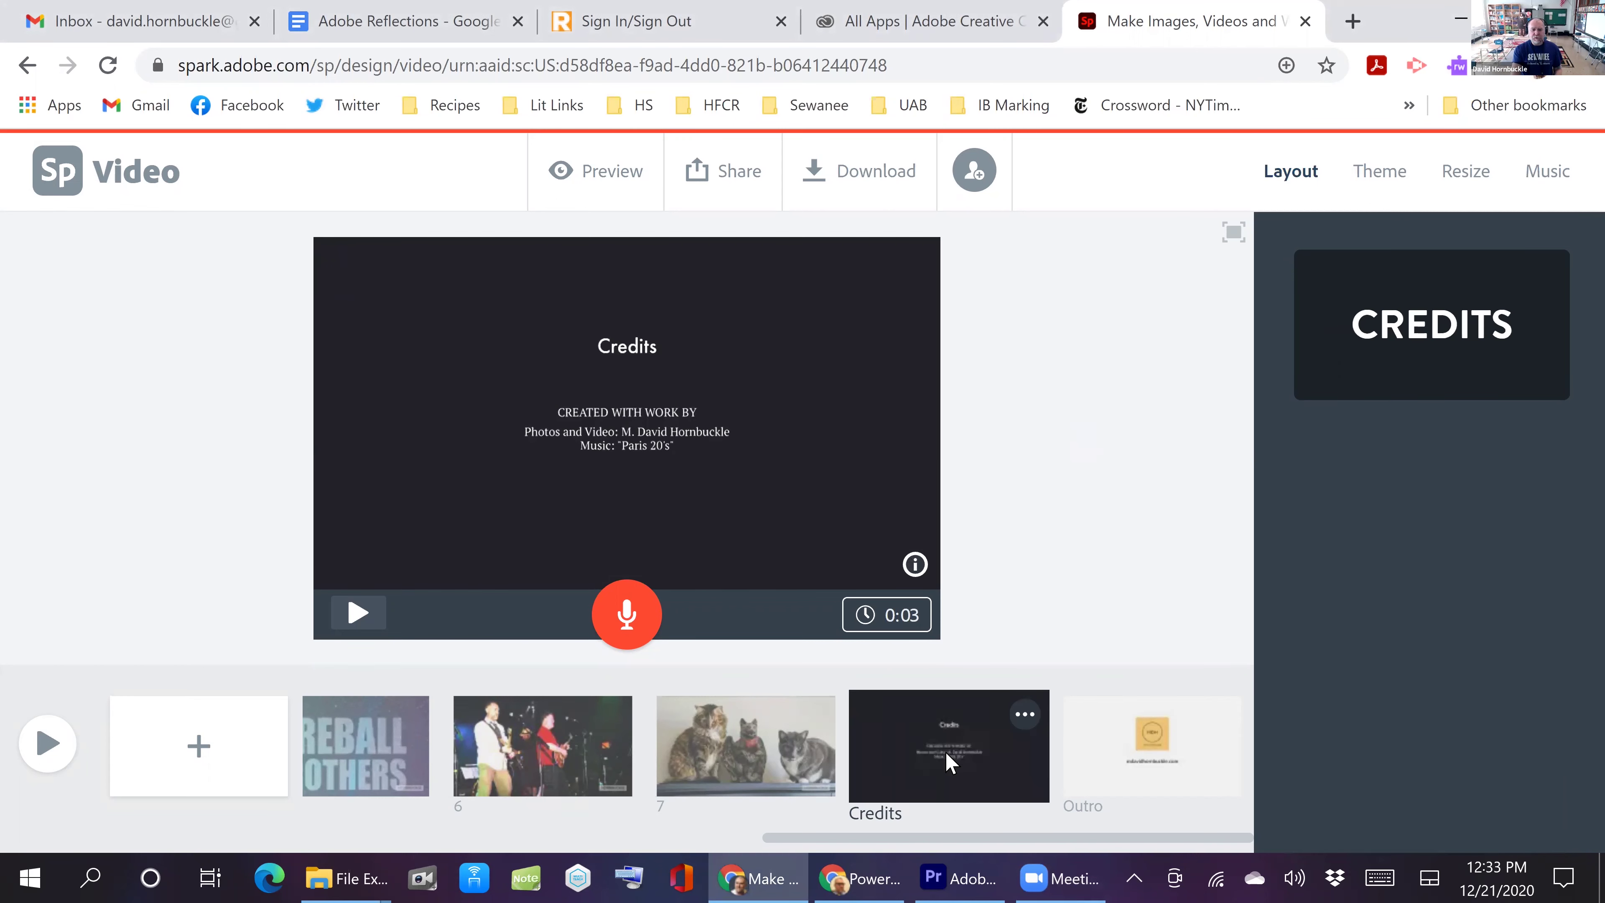
# Open the Outro slide to examine its logo and website text
pyautogui.click(1158, 747)
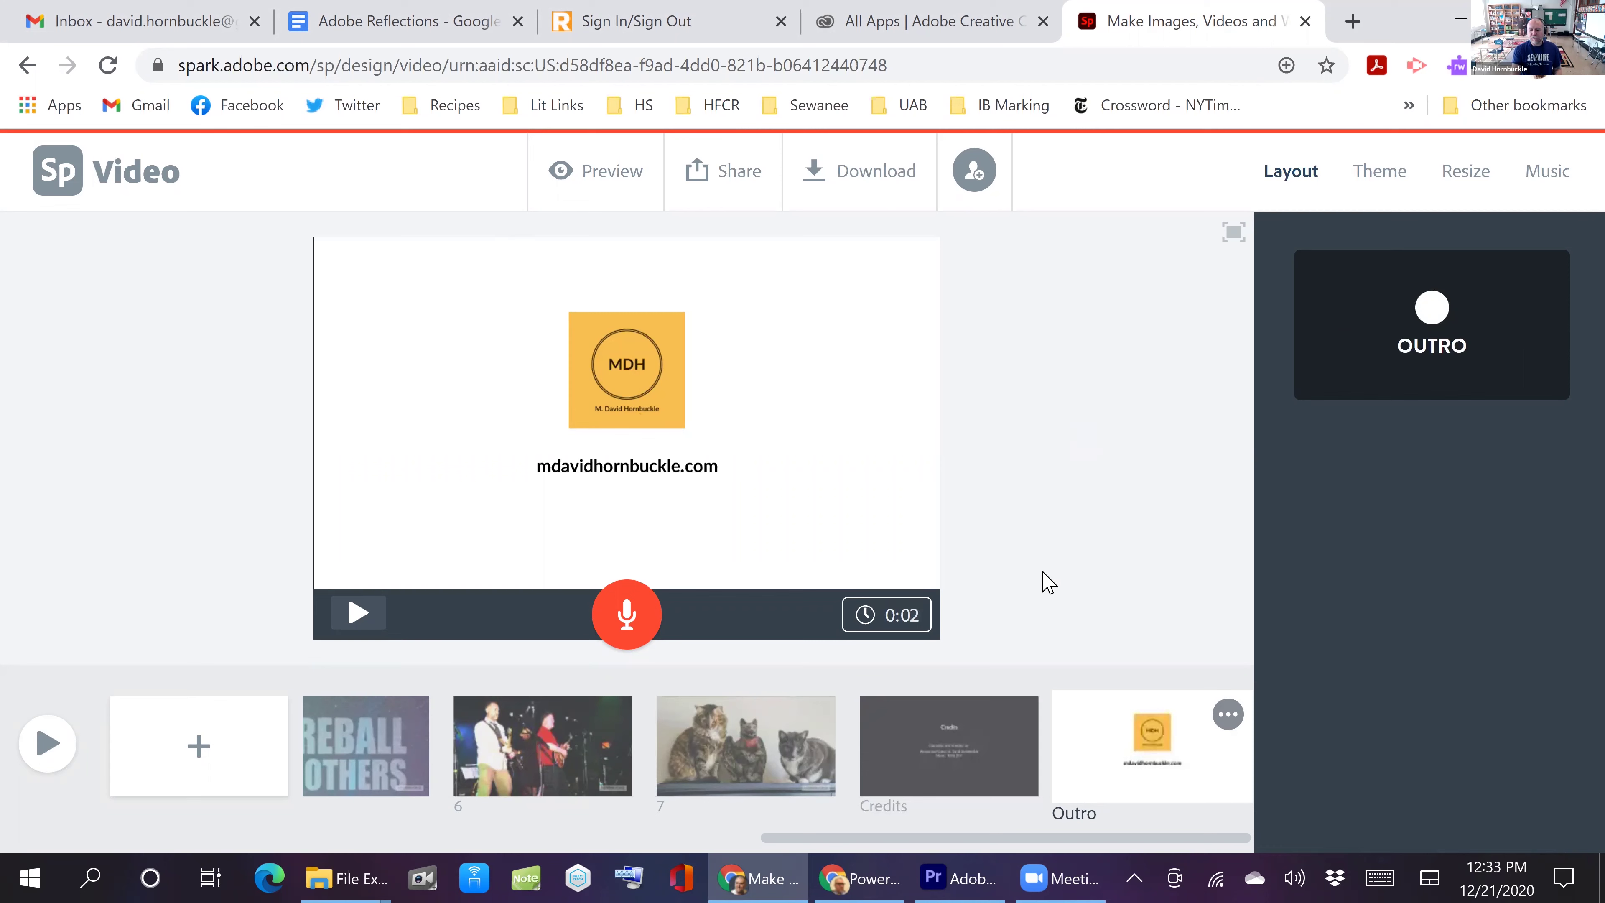
# Review the publish options of the About Me video, return to its link, and copy the shareable link
pyautogui.click(733, 174)
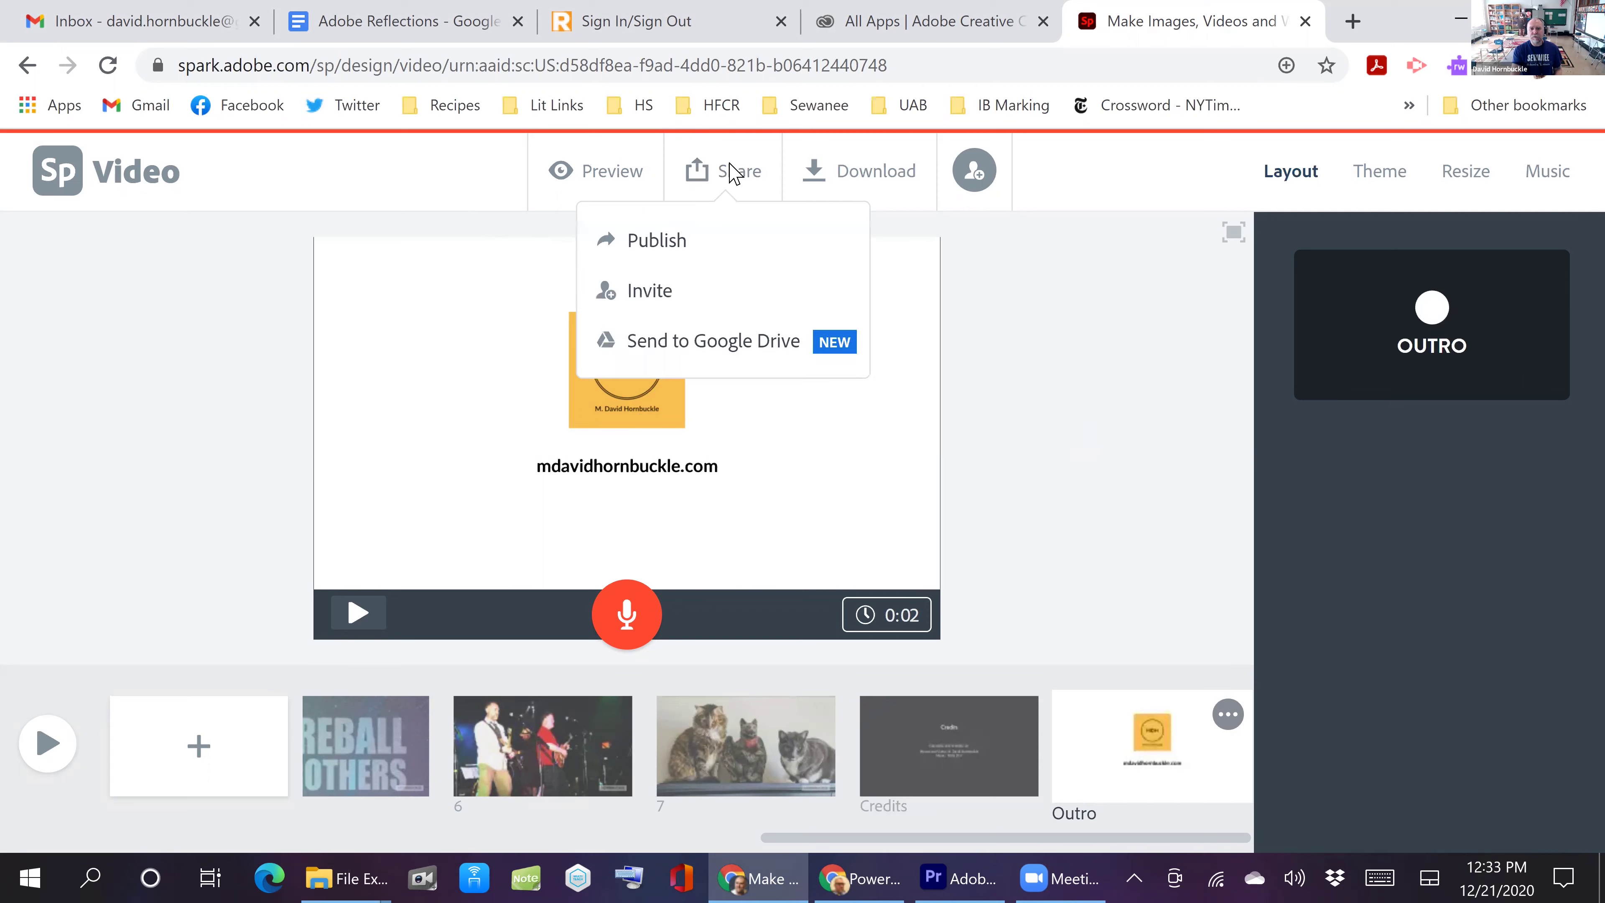
pyautogui.click(644, 242)
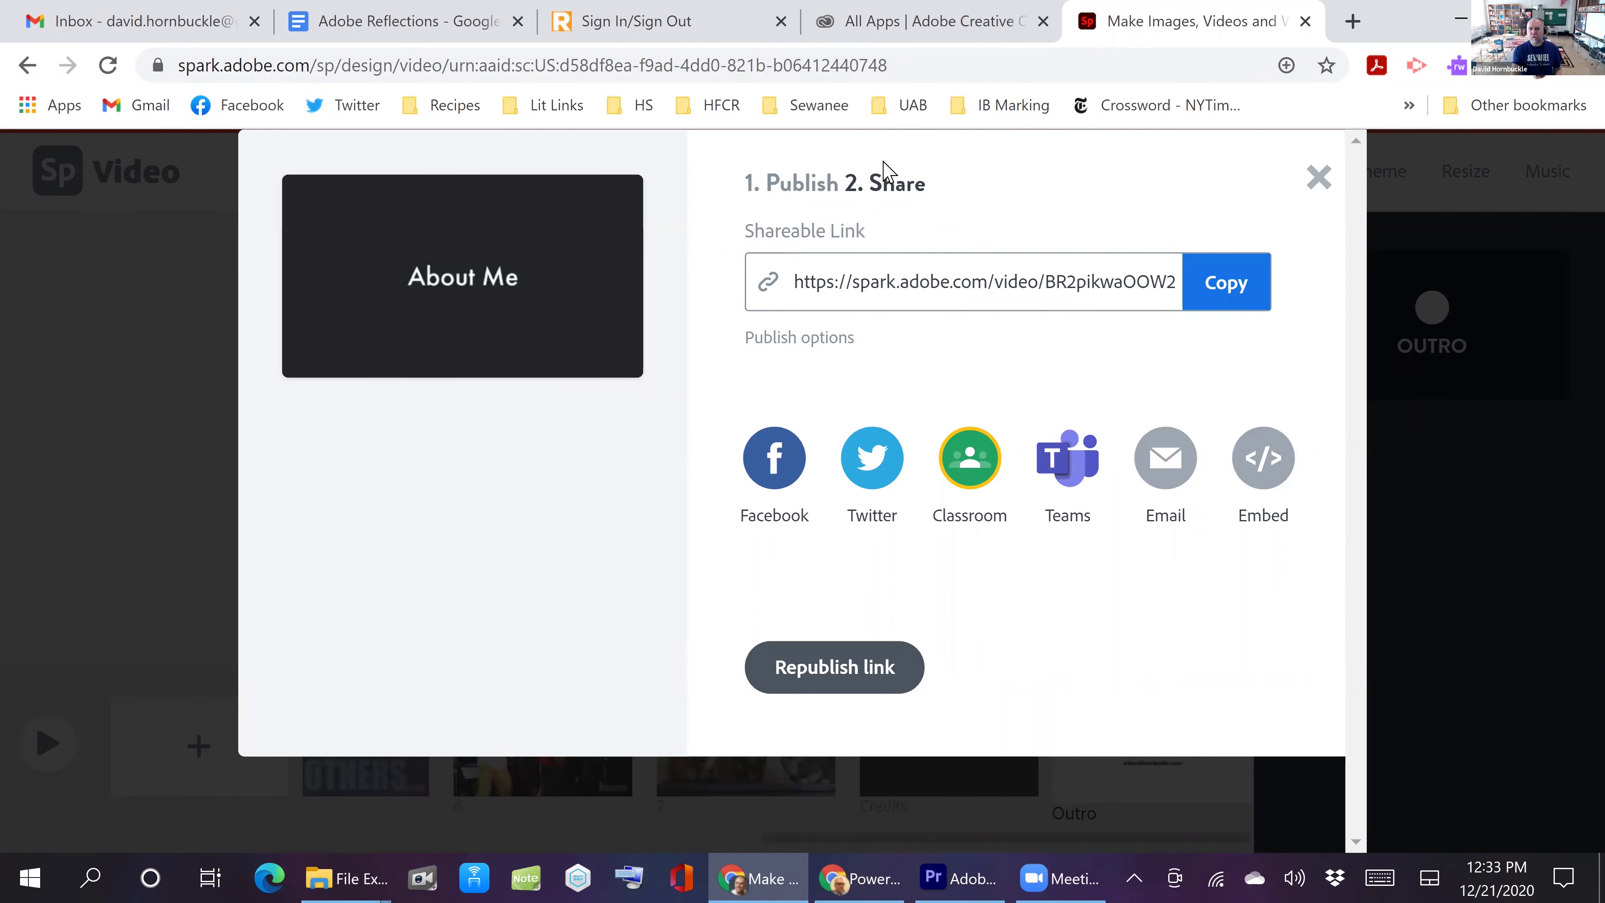
pyautogui.click(800, 339)
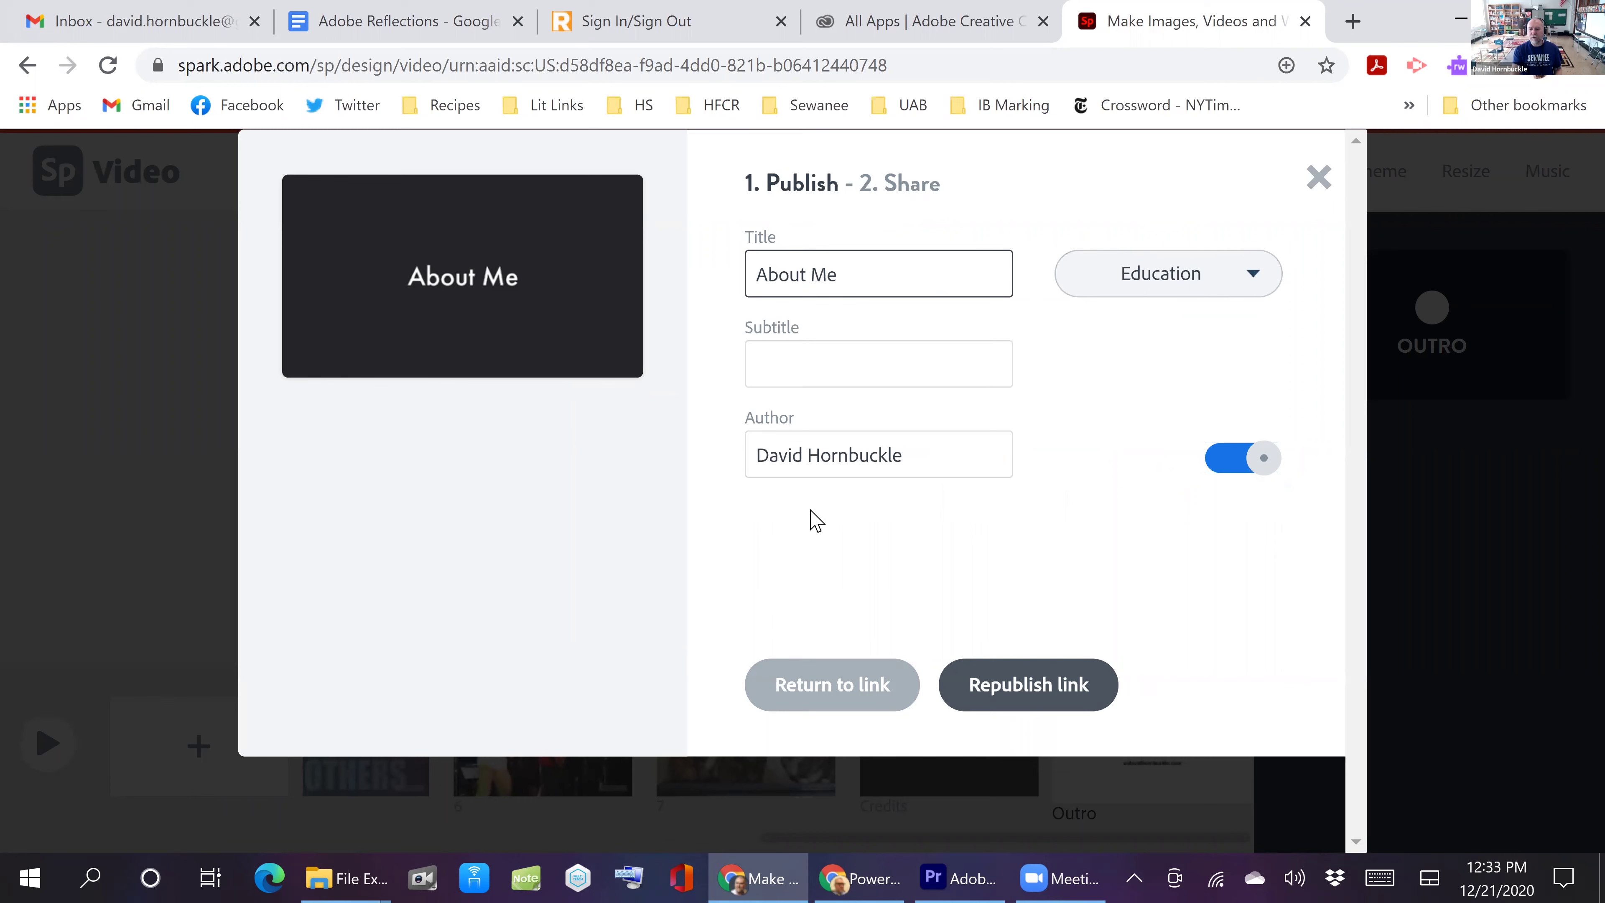
pyautogui.click(822, 694)
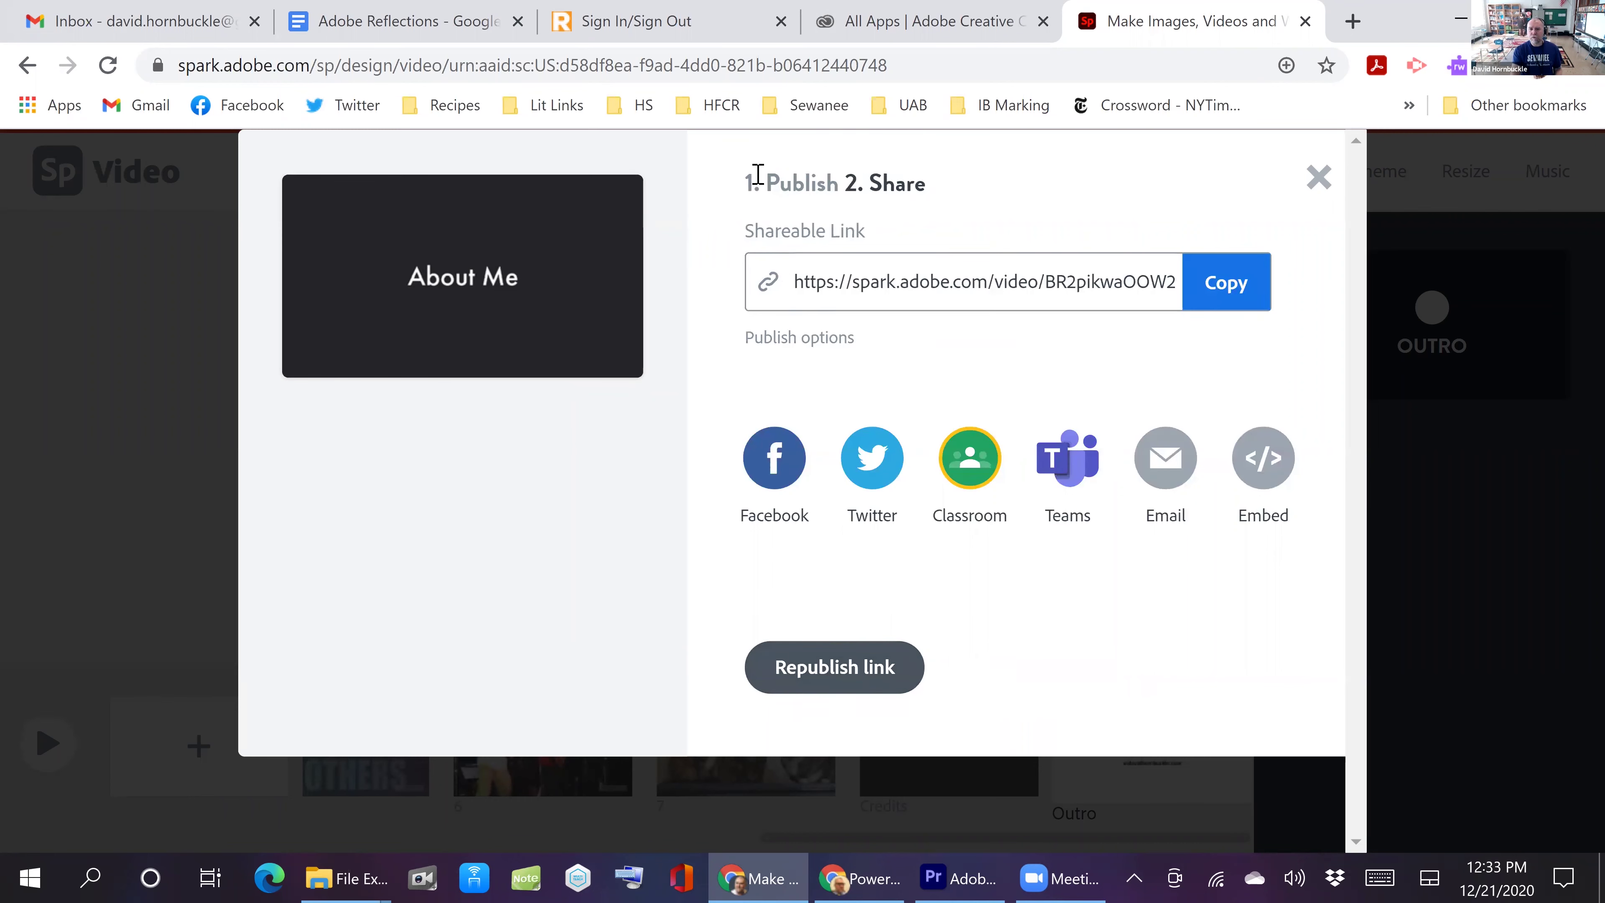
pyautogui.click(1228, 286)
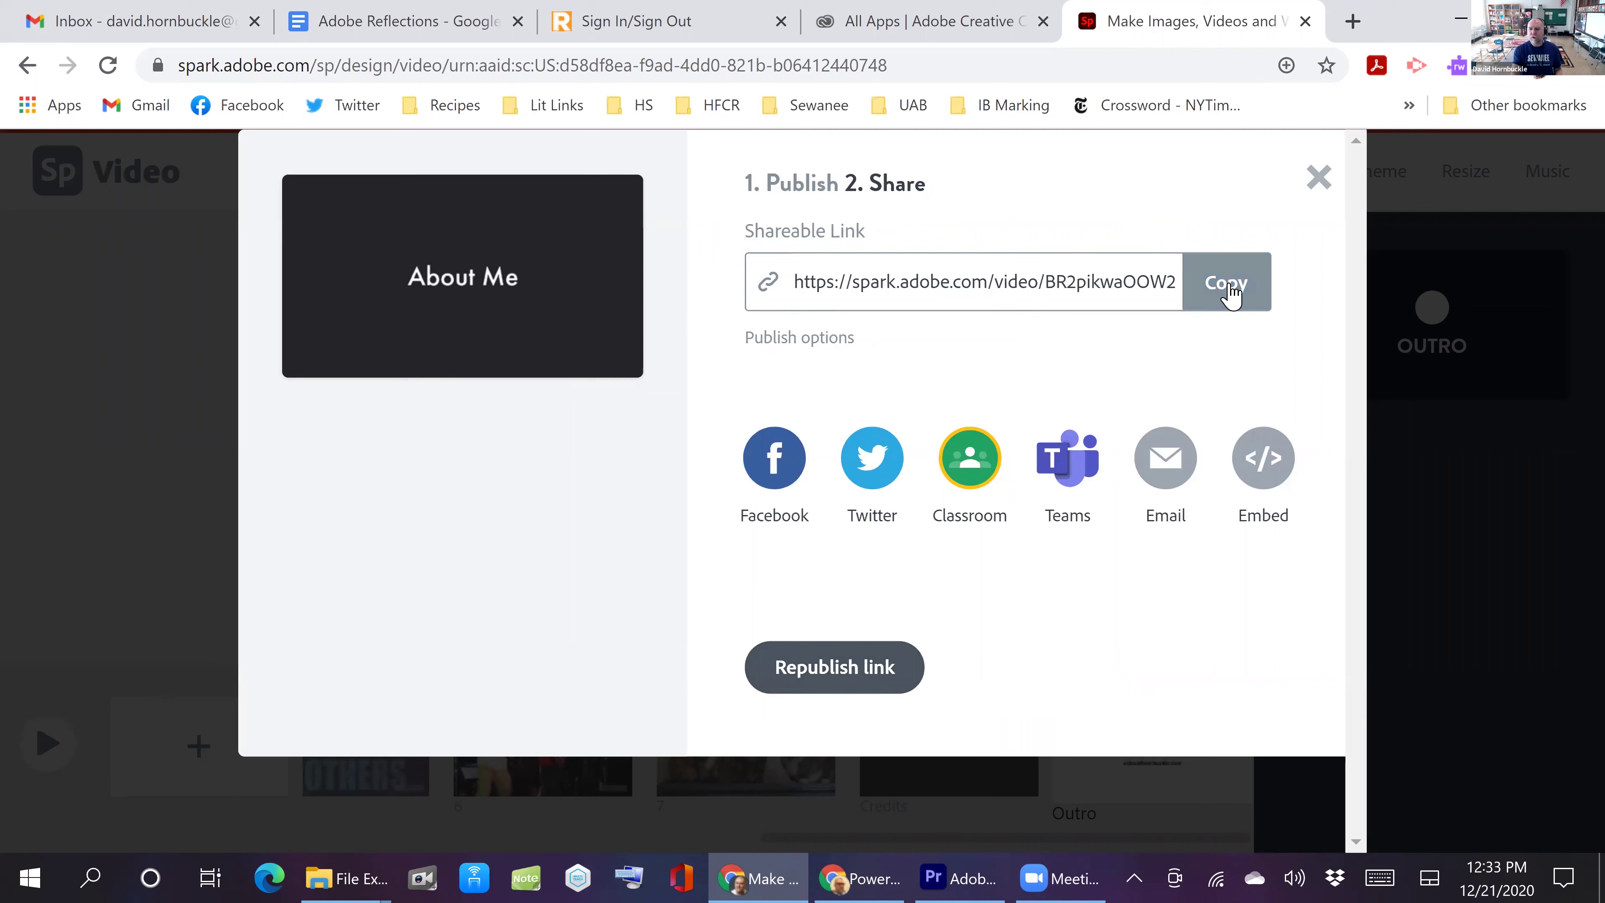
pyautogui.click(1231, 292)
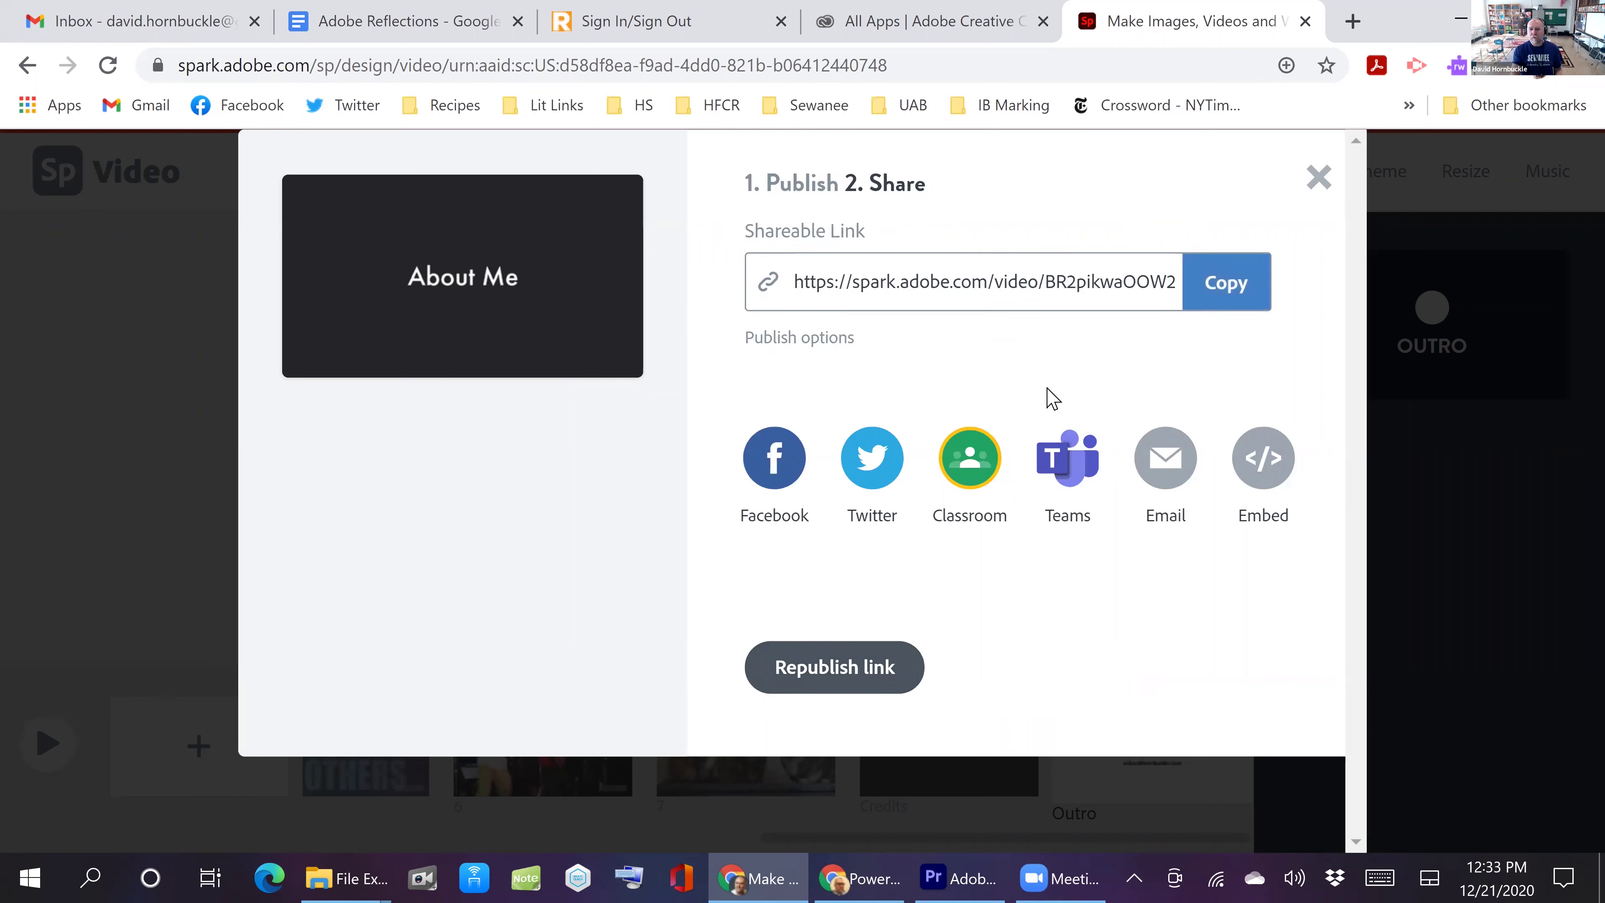